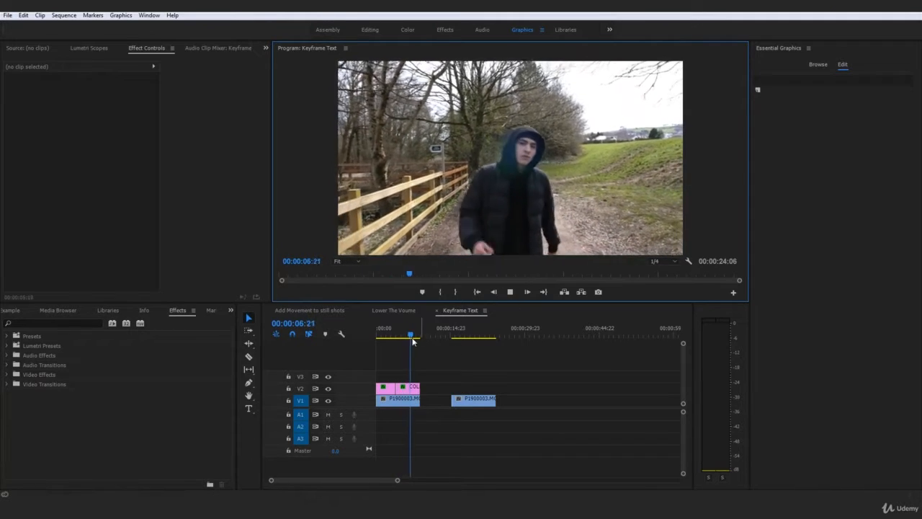
# Review the finished text animation from the start of the sequence and check the lecture page's available resources.
pyautogui.moveTo(411, 335); pyautogui.dragTo(375, 334)
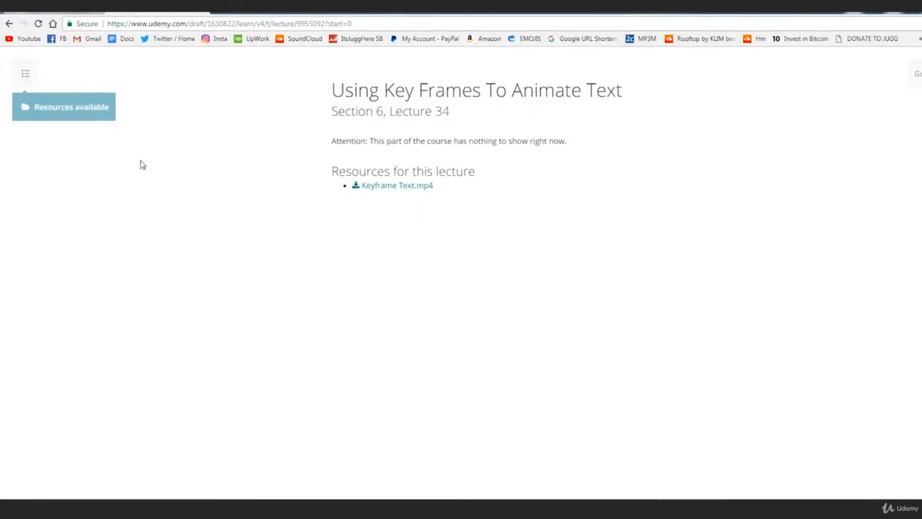
pyautogui.click(43, 114)
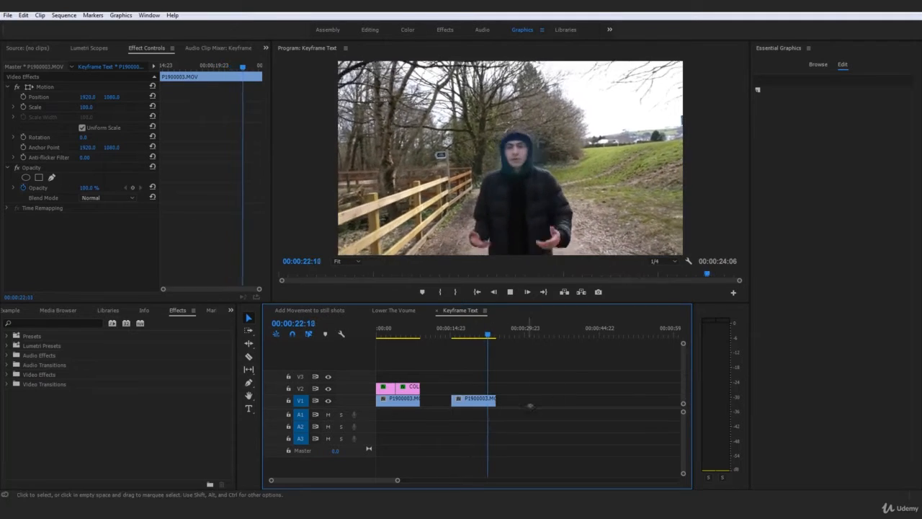
# Stop playback and park the playhead at 00:00:16:13 over the second video clip.
pyautogui.press('space')
pyautogui.click(455, 332)
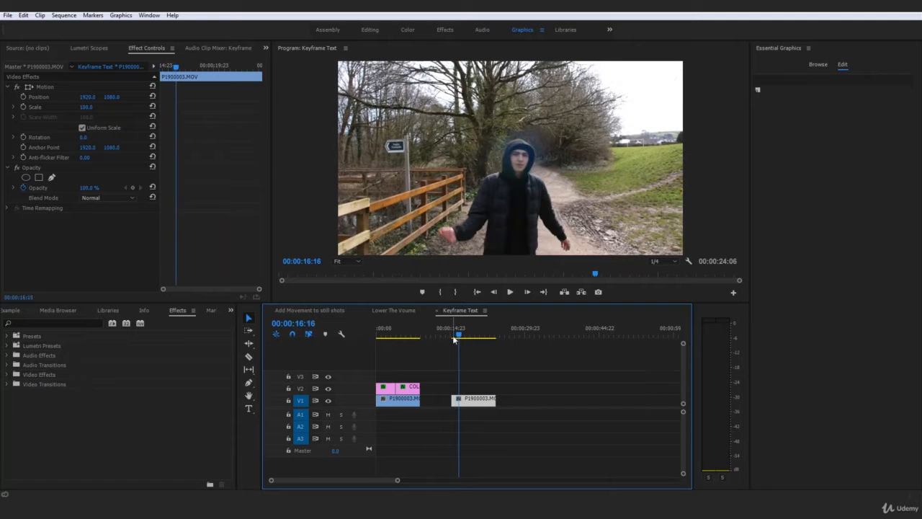
pyautogui.moveTo(459, 336); pyautogui.dragTo(459, 339)
pyautogui.click(510, 349)
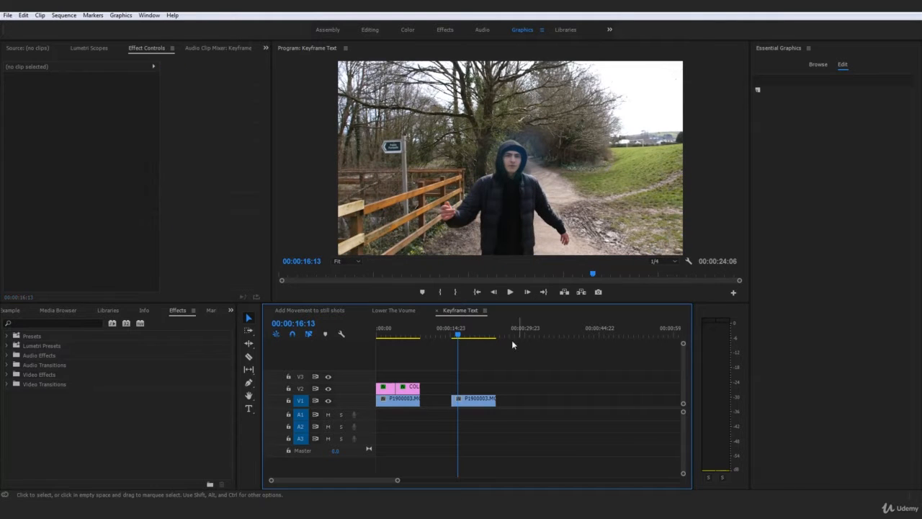
# Add a text layer with the subject's first name in capitals over the frame, in Gotham Bold at size 279.
pyautogui.click(540, 191)
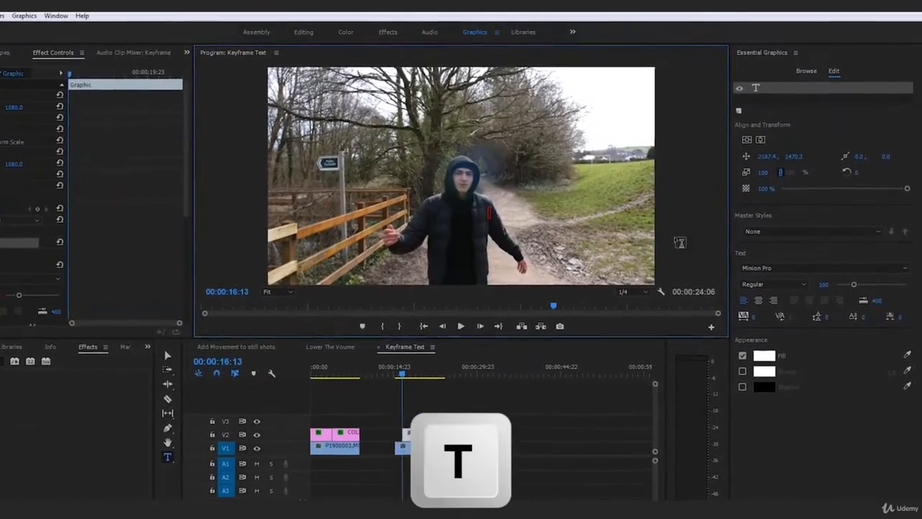
pyautogui.write('JAC')
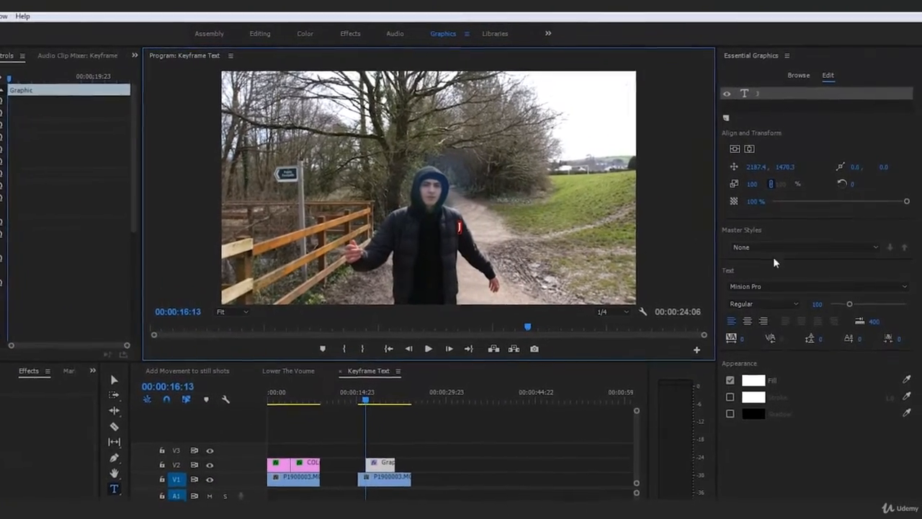
pyautogui.write('K')
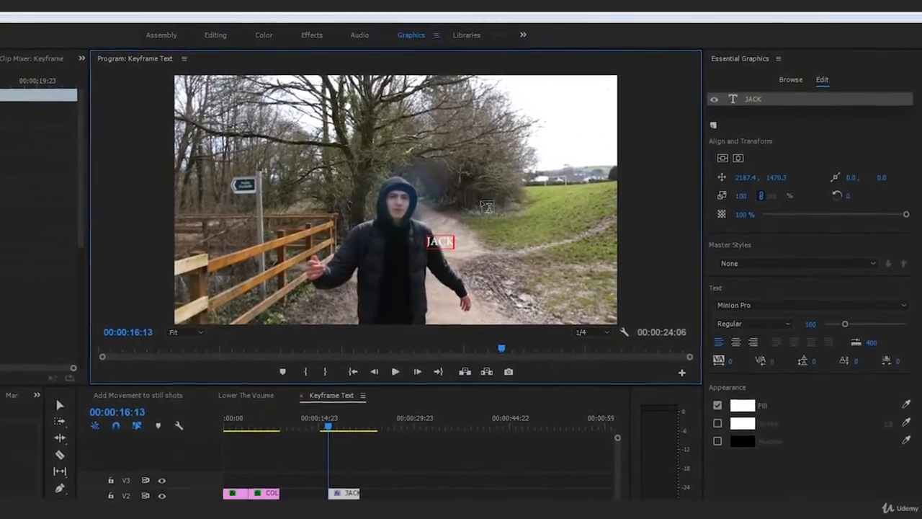
pyautogui.moveTo(843, 334); pyautogui.dragTo(883, 333)
pyautogui.click(744, 331)
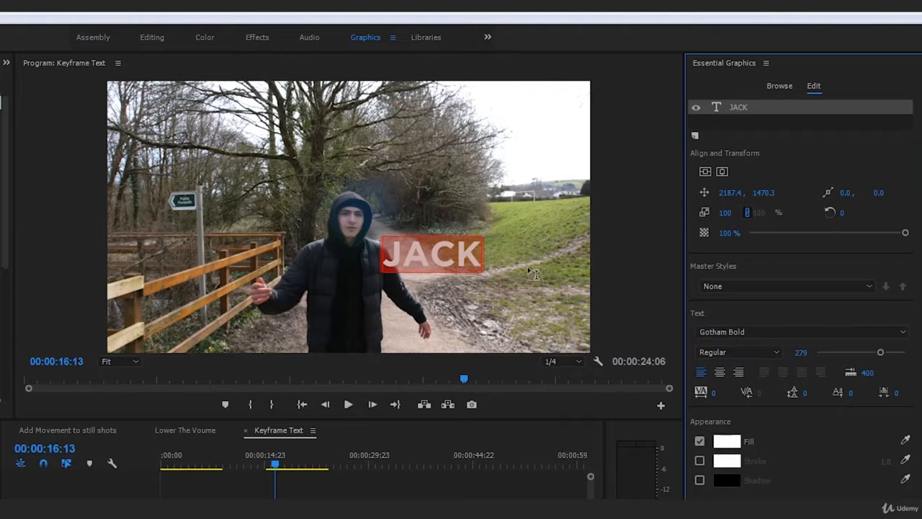
# Fill the name title with red B10000 and give it a white stroke of width 29.
pyautogui.click(738, 441)
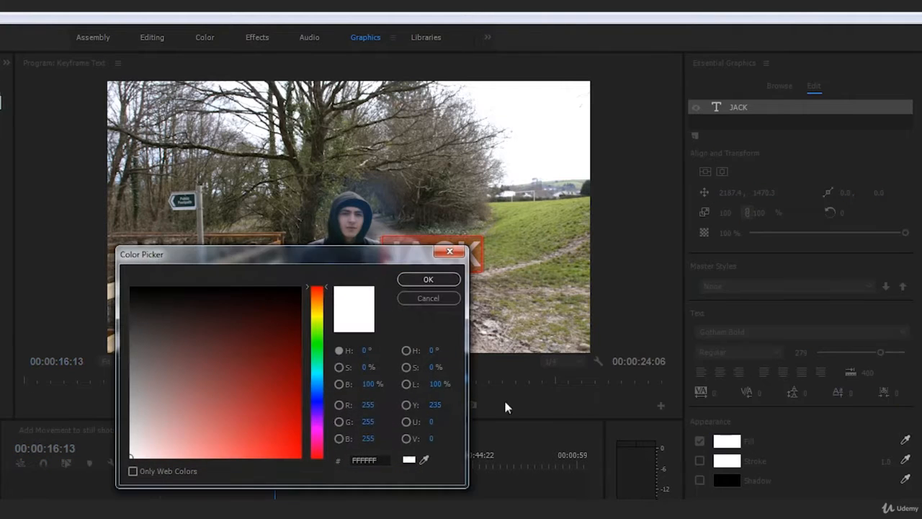
pyautogui.moveTo(292, 389); pyautogui.dragTo(300, 455)
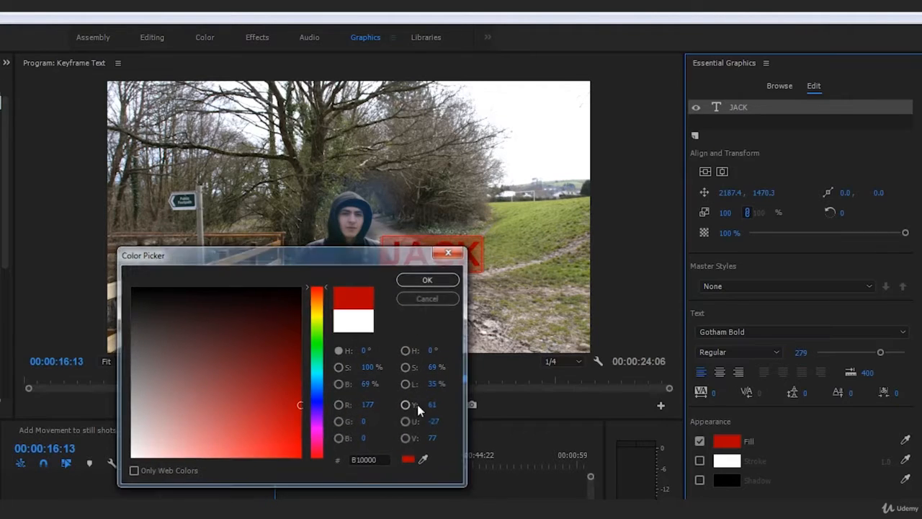
pyautogui.press('Return')
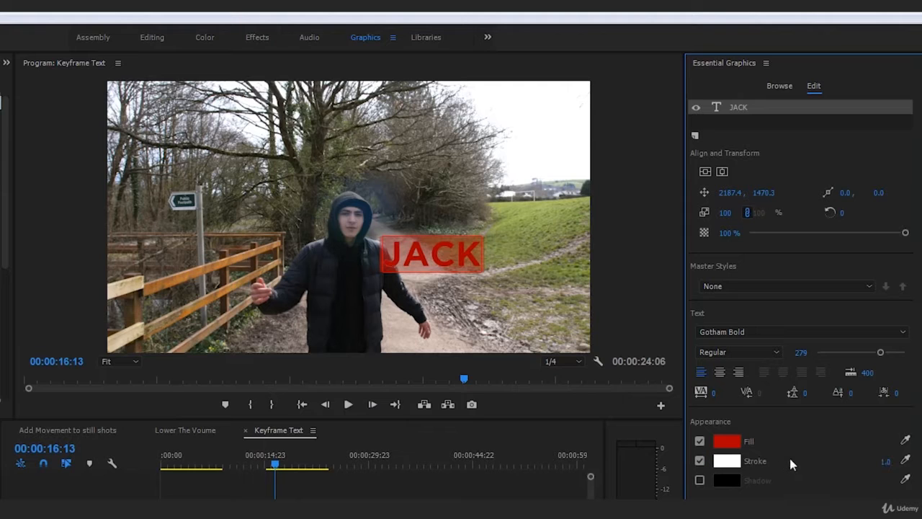
pyautogui.moveTo(886, 461)
pyautogui.mouseDown()
pyautogui.moveTo(919, 461)
pyautogui.moveTo(906, 461)
pyautogui.mouseUp()
pyautogui.click(494, 497)
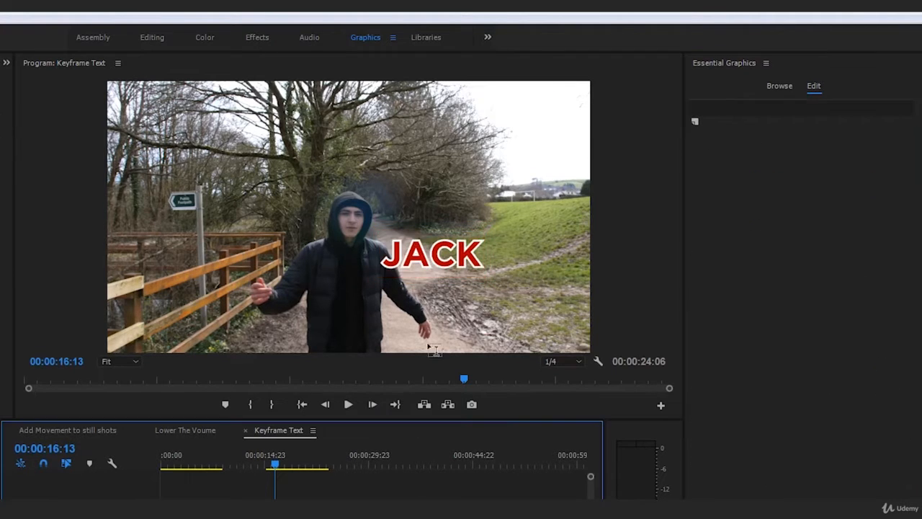
# Move the name title over the wooden fence beside the man's outstretched hand and scale it to 112%.
pyautogui.click(459, 255)
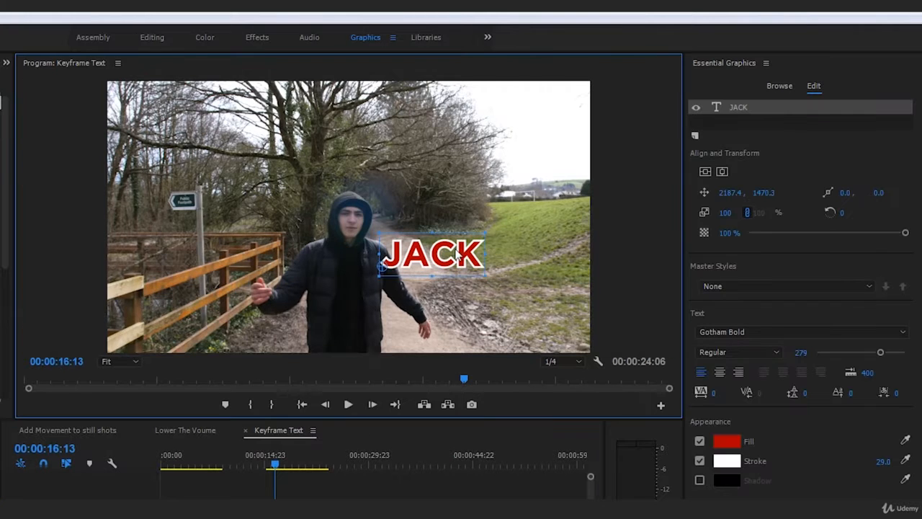
pyautogui.moveTo(464, 254); pyautogui.dragTo(279, 220)
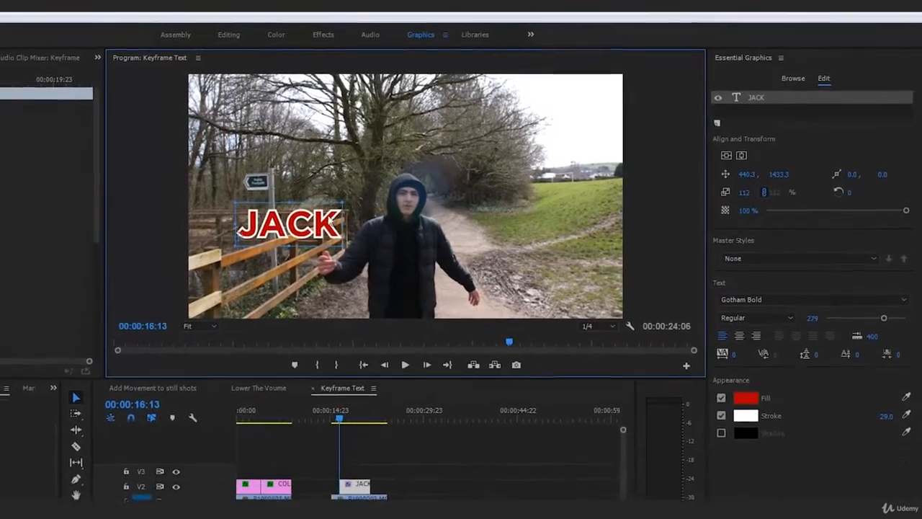
pyautogui.click(452, 419)
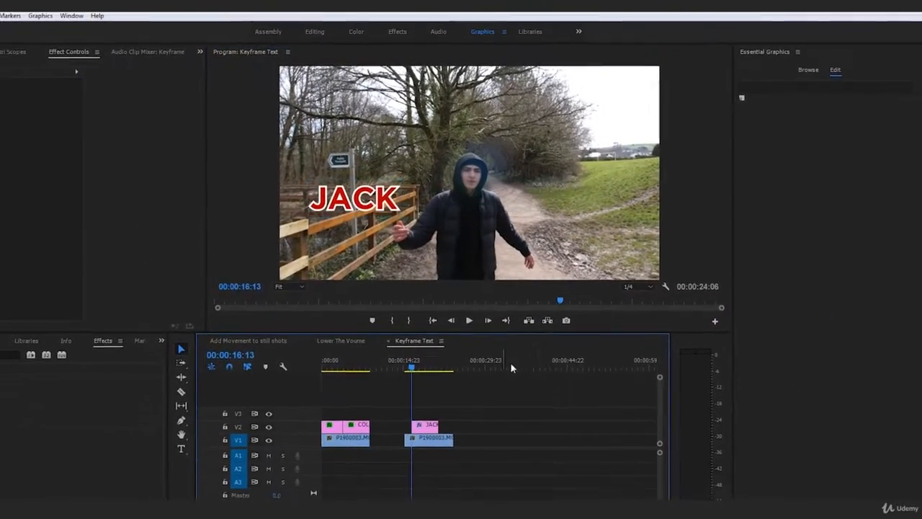
# Examine the frames of the hand gesture between 00:00:16:10 and 00:00:16:17 one by one and park the playhead at 00:00:16:15.
pyautogui.click(429, 438)
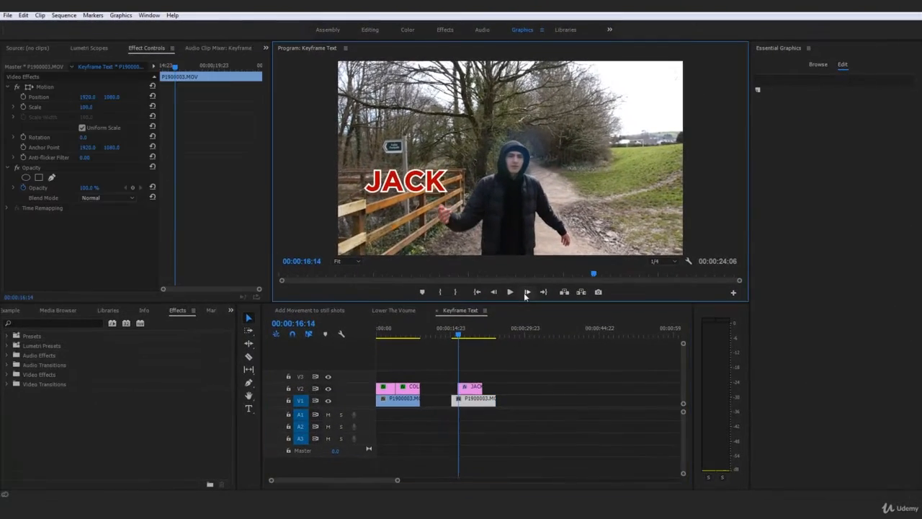
pyautogui.click(487, 324)
pyautogui.click(527, 292)
pyautogui.click(527, 292)
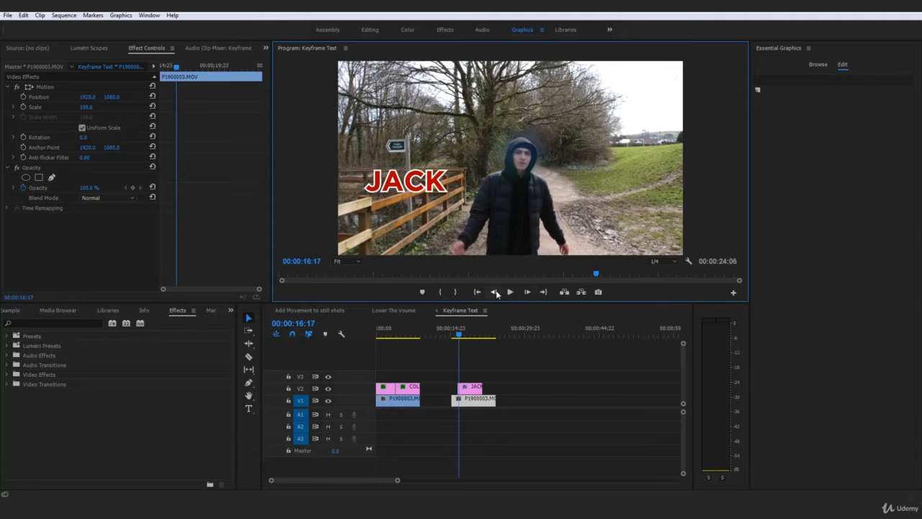
pyautogui.click(496, 293)
pyautogui.click(496, 294)
pyautogui.click(496, 293)
pyautogui.click(495, 293)
pyautogui.click(496, 293)
pyautogui.click(495, 293)
pyautogui.click(496, 293)
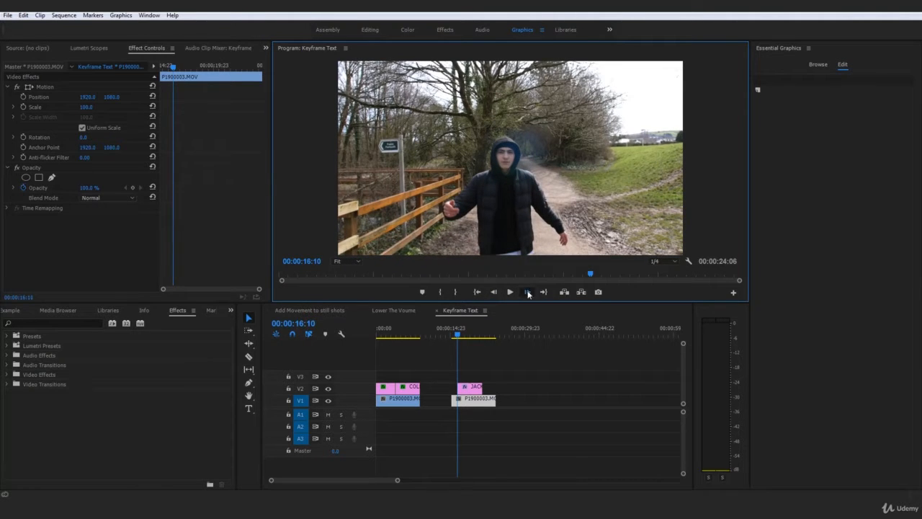
pyautogui.click(527, 292)
pyautogui.click(528, 291)
pyautogui.click(528, 292)
pyautogui.click(528, 291)
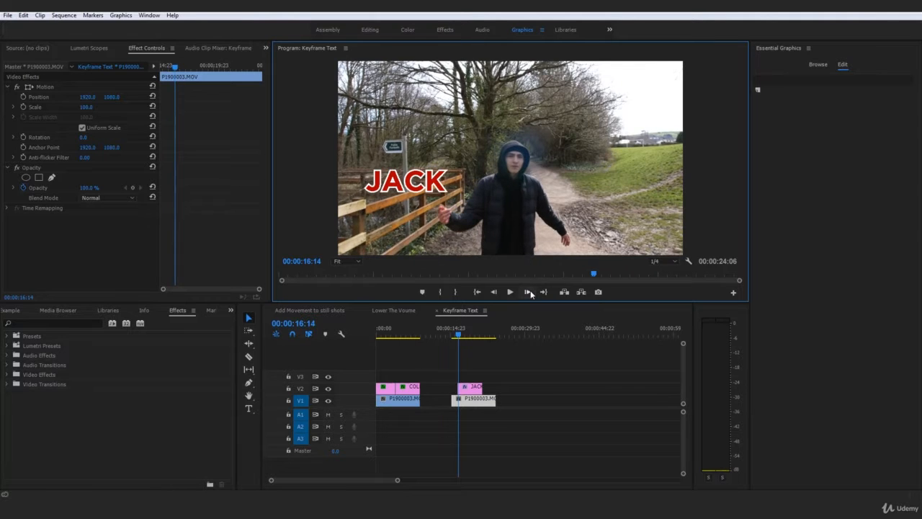
pyautogui.click(528, 292)
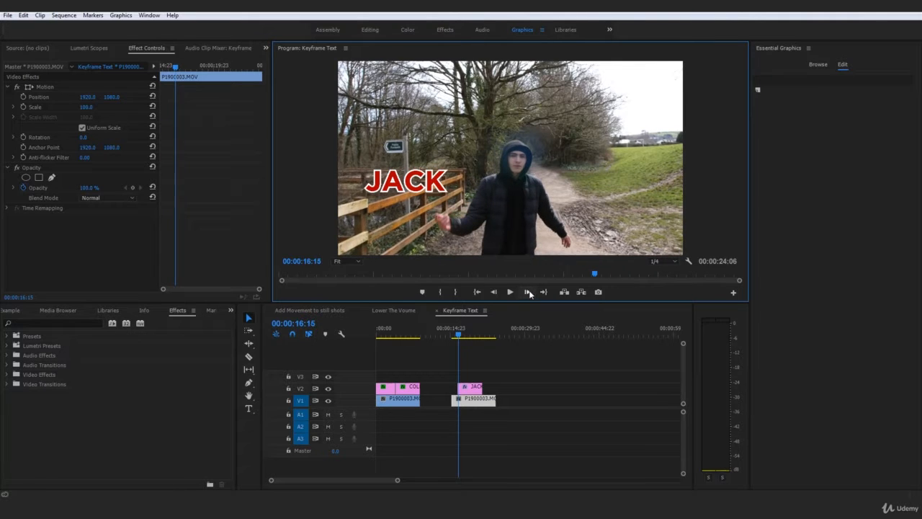
# Shift the name title slightly lower and add Scale and Position keyframes to its graphic at 00:00:16:15.
pyautogui.click(435, 185)
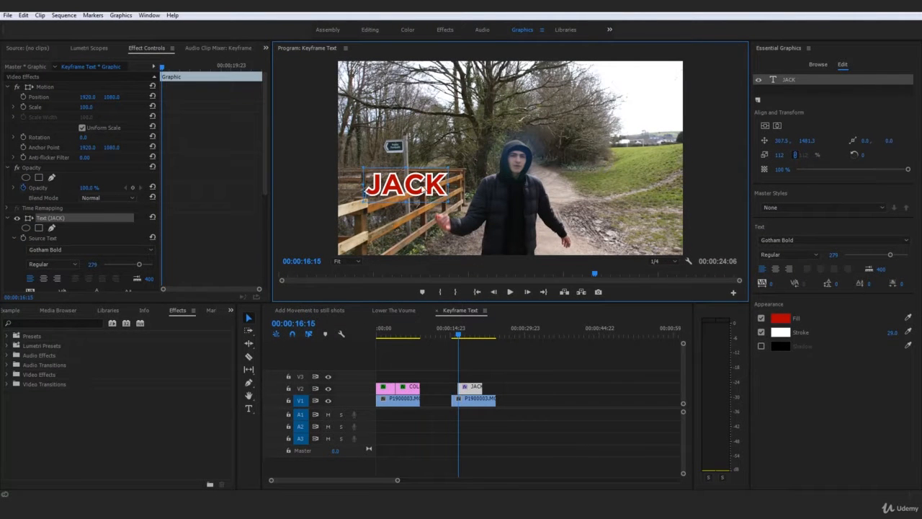
pyautogui.click(24, 107)
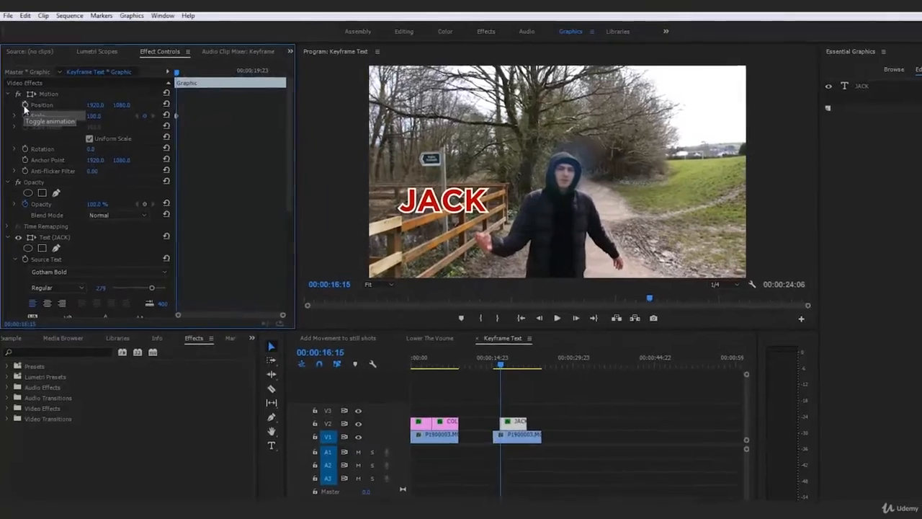
pyautogui.click(24, 103)
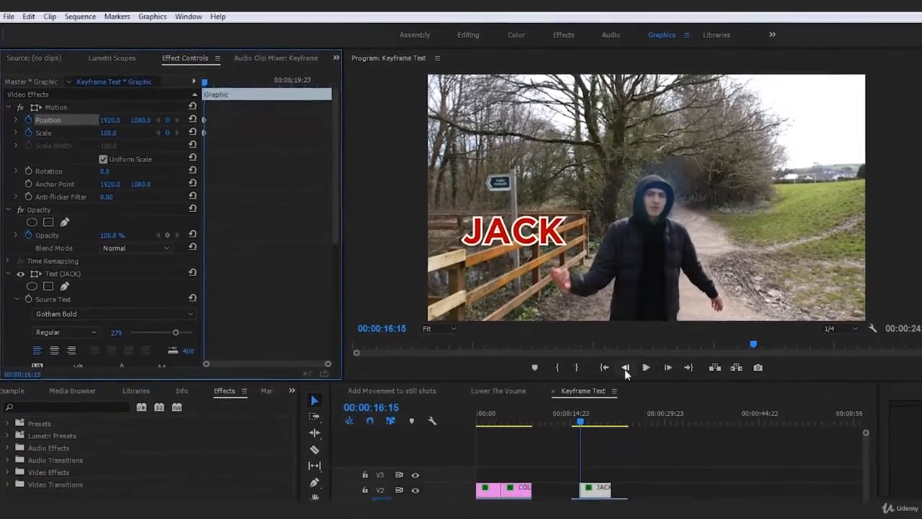
# Step back to 00:00:16:11 and extend the start of the title clip on V2 to that frame.
pyautogui.click(658, 387)
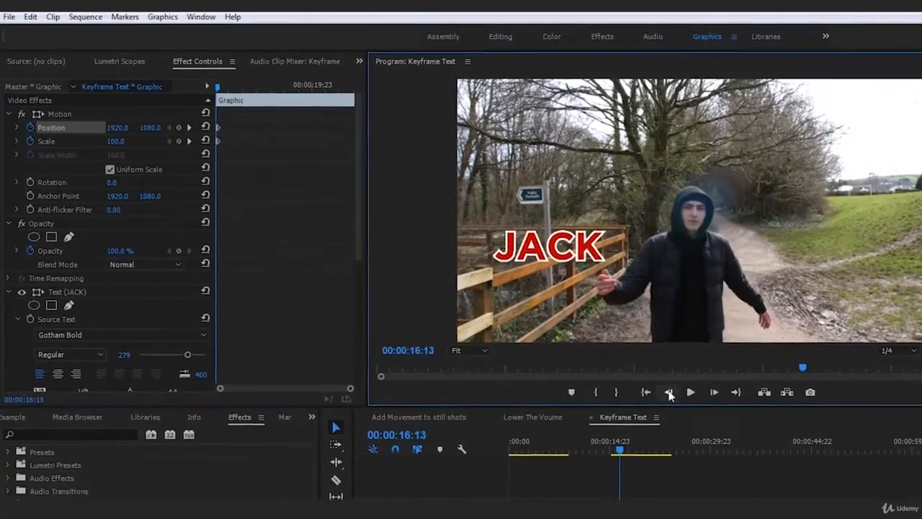
pyautogui.click(658, 387)
pyautogui.click(658, 387)
pyautogui.click(657, 387)
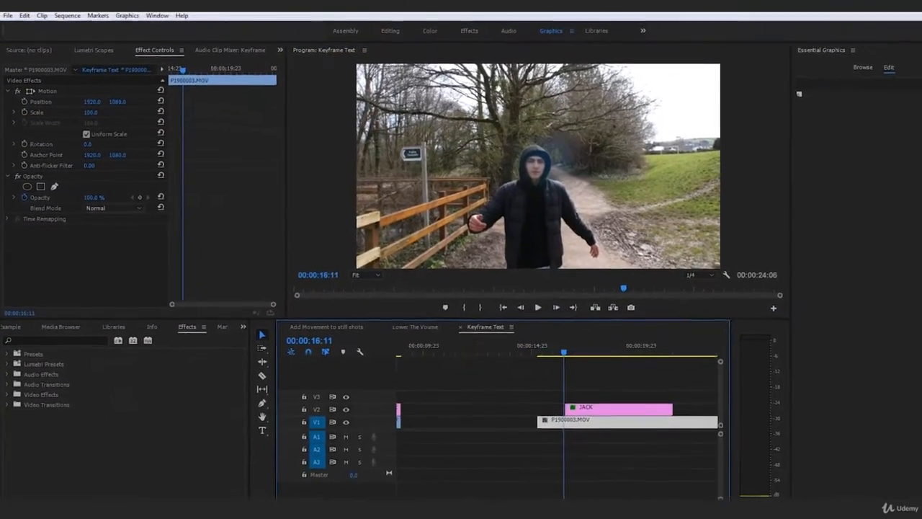
pyautogui.scroll(4, 327, 502)
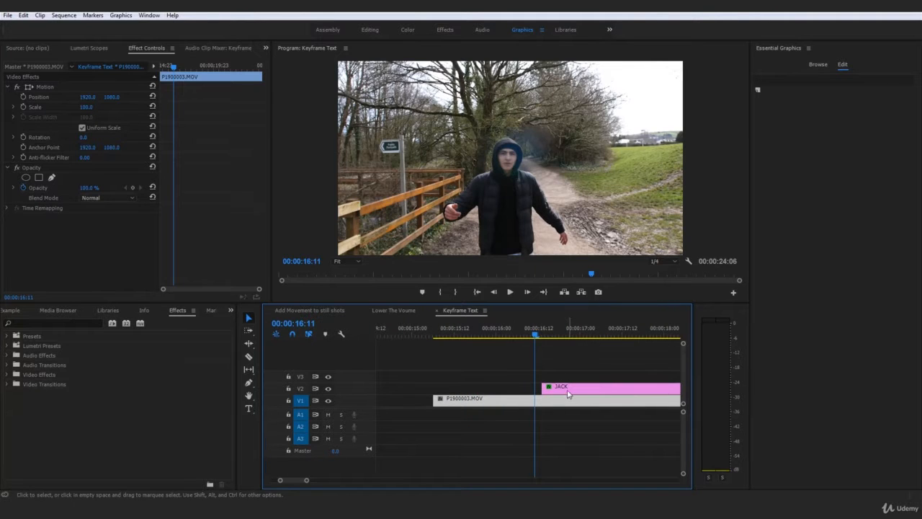
pyautogui.moveTo(566, 392); pyautogui.dragTo(534, 387)
pyautogui.hotkey('ctrl', 'z')
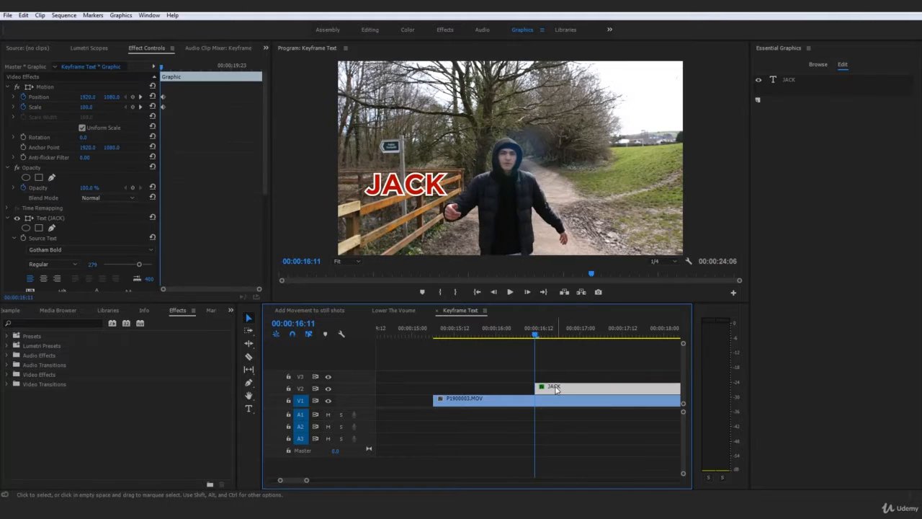
# Try reducing the title graphic's Scale to 65 at 00:00:16:11, and undo the change.
pyautogui.moveTo(262, 289); pyautogui.dragTo(246, 293)
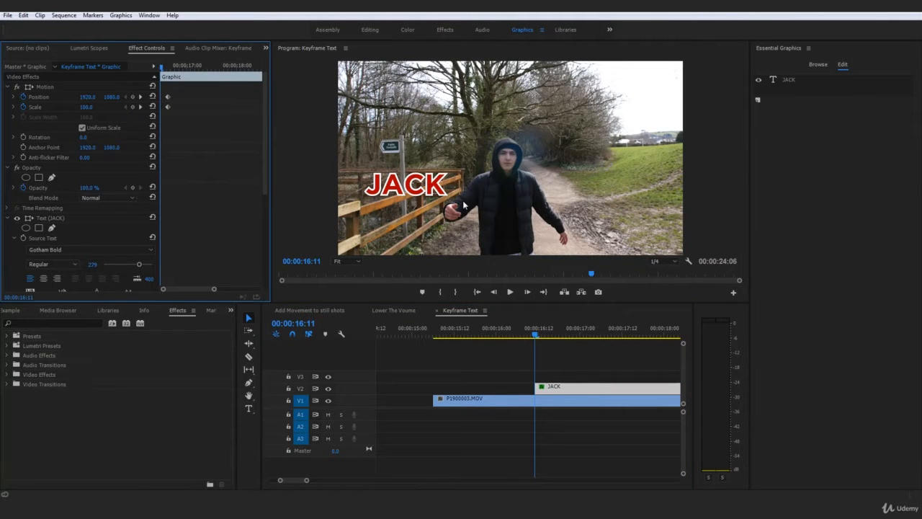
pyautogui.moveTo(308, 481); pyautogui.dragTo(350, 480)
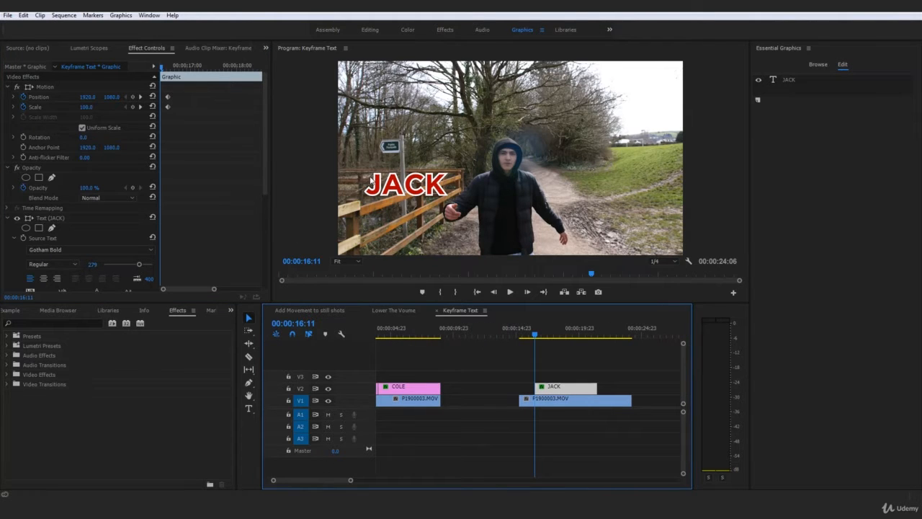
pyautogui.click(405, 193)
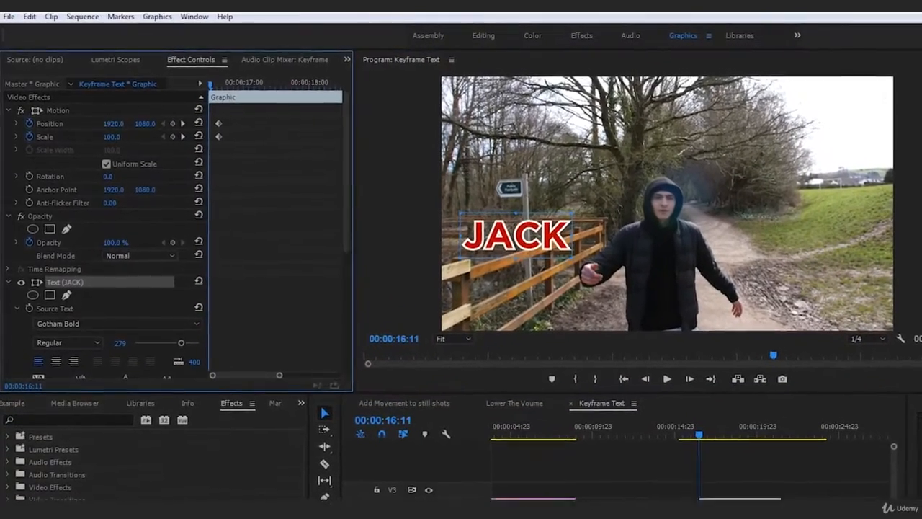
pyautogui.moveTo(115, 141); pyautogui.dragTo(90, 141)
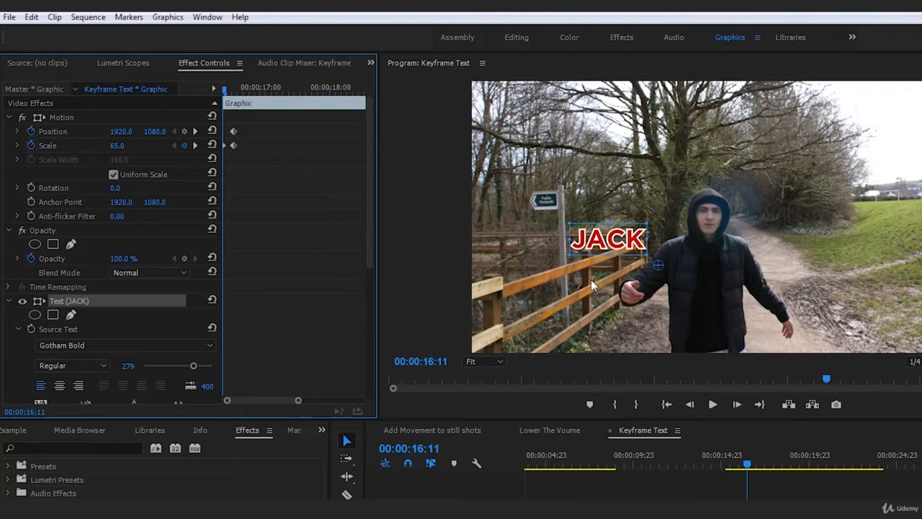
pyautogui.hotkey('ctrl', 'z')
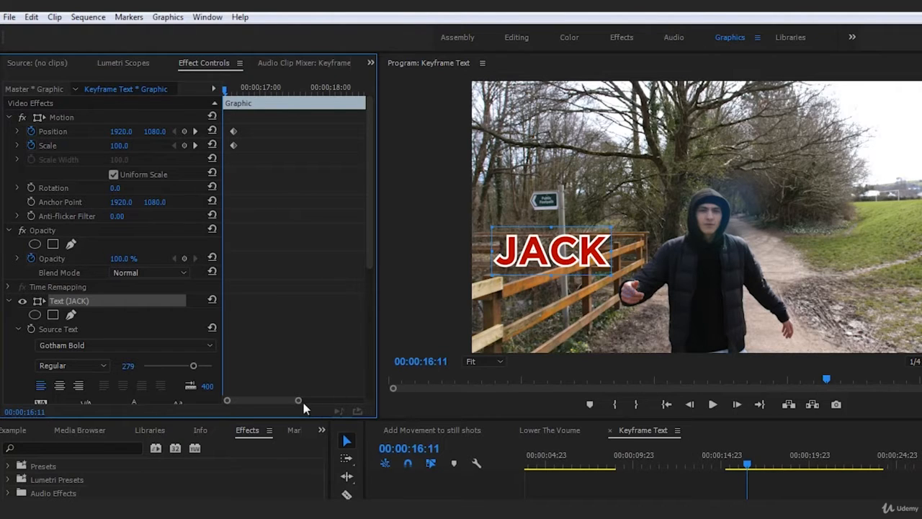
# Set the title graphic's Scale to 50 at 00:00:16:11 as the starting keyframe of the growth.
pyautogui.moveTo(302, 407); pyautogui.dragTo(277, 405)
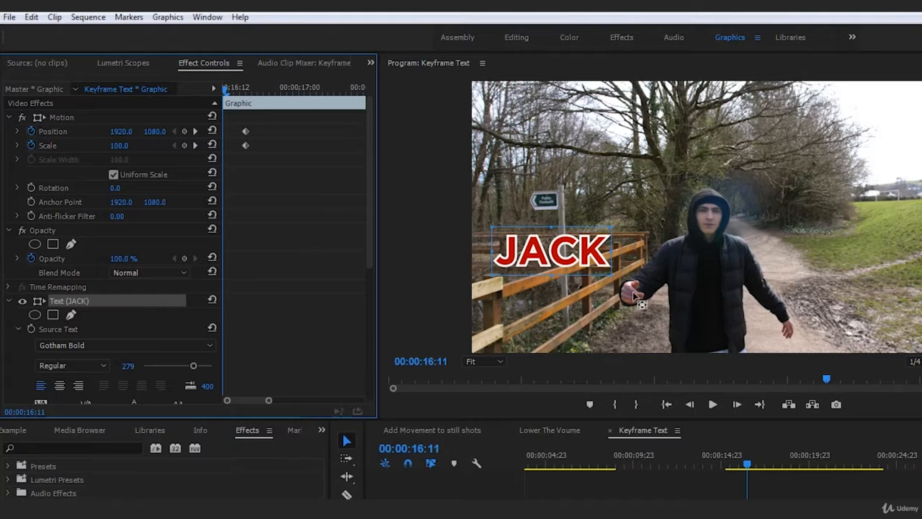
pyautogui.click(121, 146)
pyautogui.write('50')
pyautogui.press('Return')
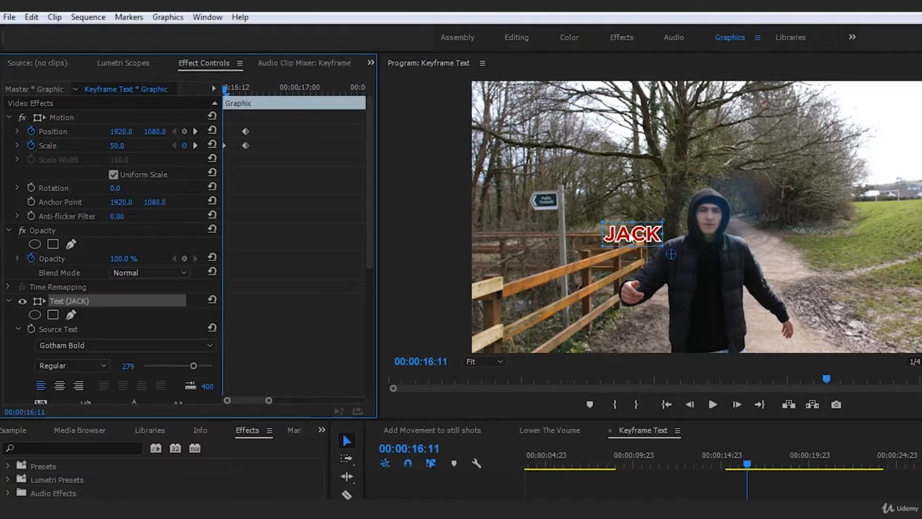
# Move the title graphic's anchor point onto the man's outstretched hand at 00:00:16:11 and shift the title beside the hand.
pyautogui.click(62, 137)
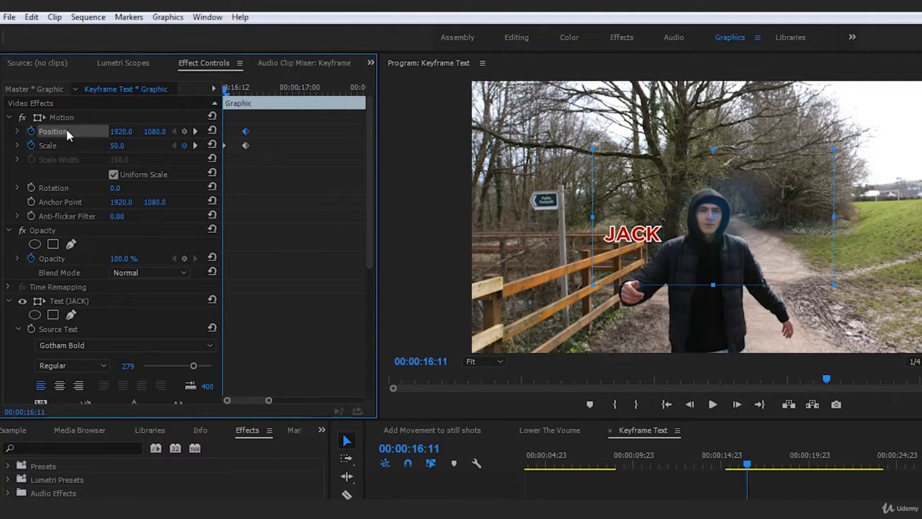
pyautogui.moveTo(690, 232); pyautogui.dragTo(630, 289)
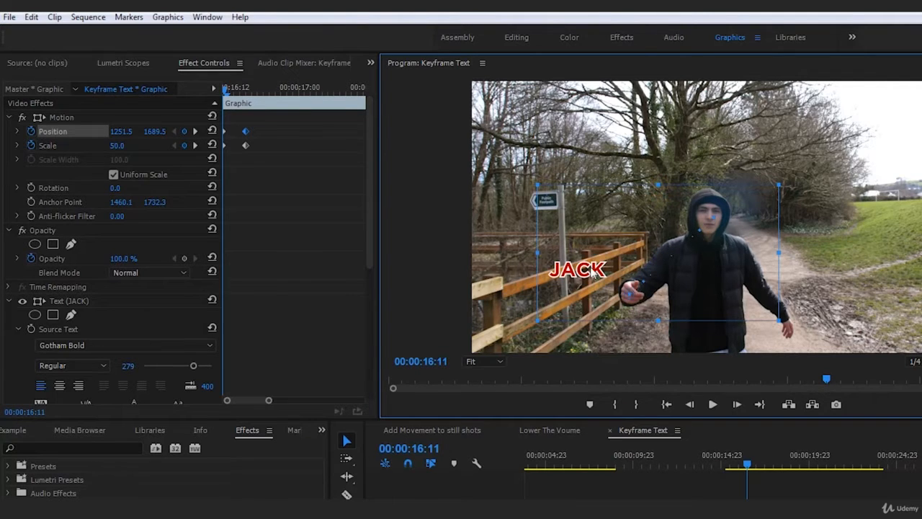
pyautogui.moveTo(592, 271); pyautogui.dragTo(598, 267)
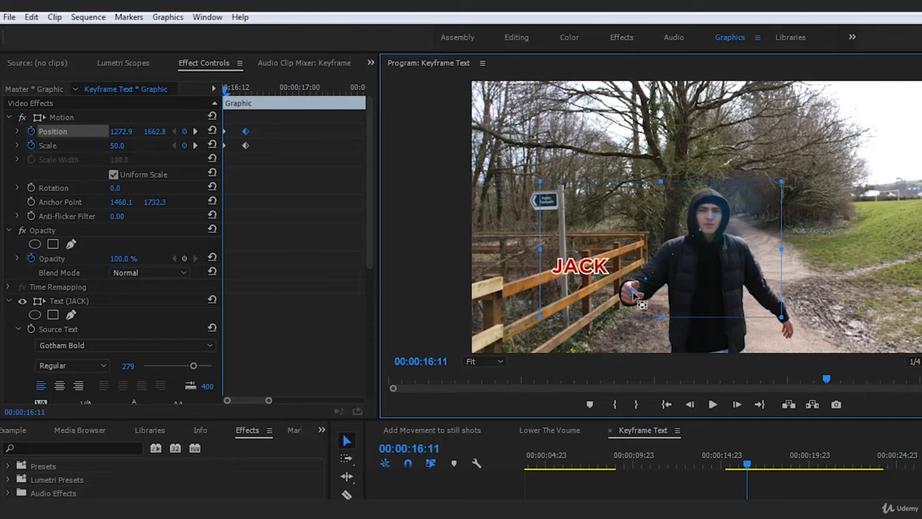
# Set the title graphic's Scale to 20 at 00:00:16:11 and move the shrunken title onto the man's hand.
pyautogui.click(121, 146)
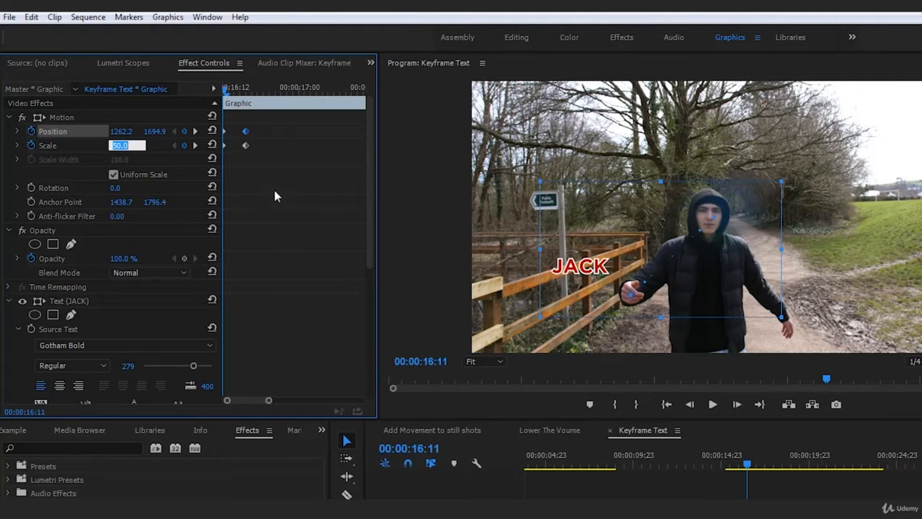
pyautogui.write('30')
pyautogui.press('BackSpace')
pyautogui.write('20')
pyautogui.press('Return')
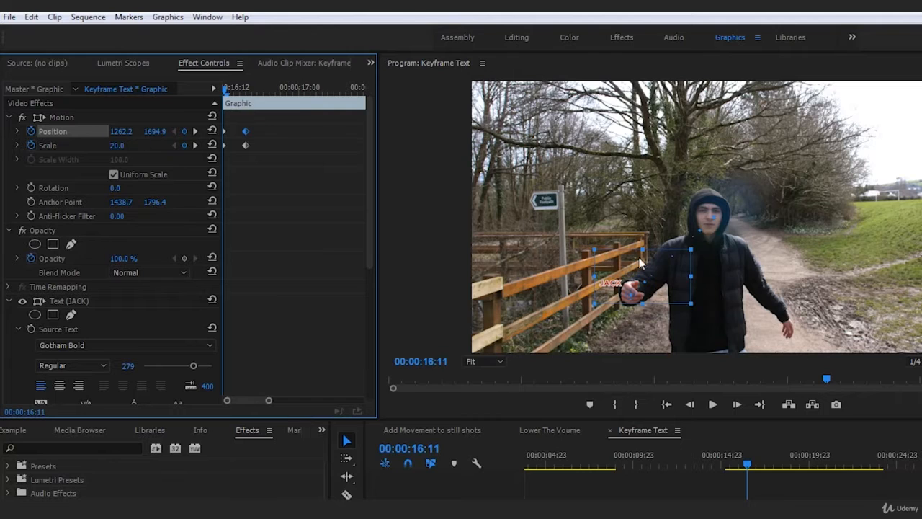
pyautogui.moveTo(616, 286); pyautogui.dragTo(636, 298)
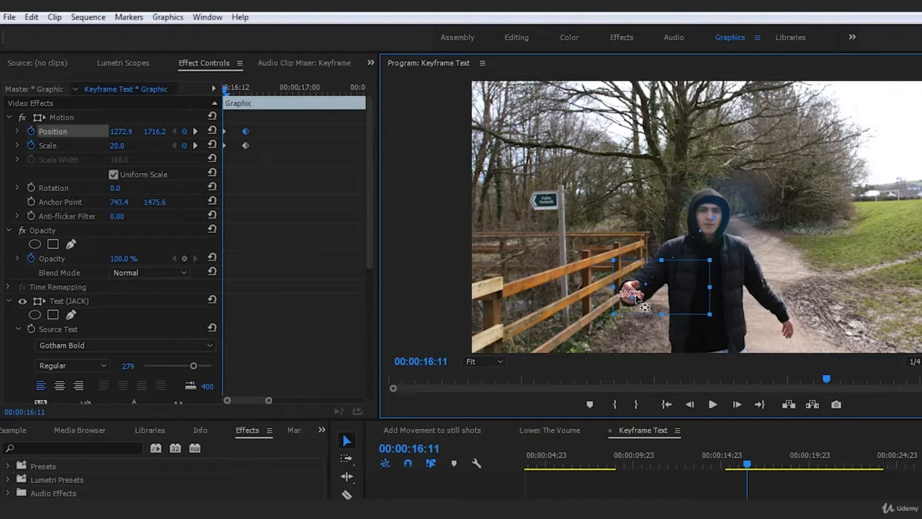
# Reduce the title graphic's Scale at 00:00:16:11 to 10 and finally to 0, and play the animation back.
pyautogui.click(119, 146)
pyautogui.write('1')
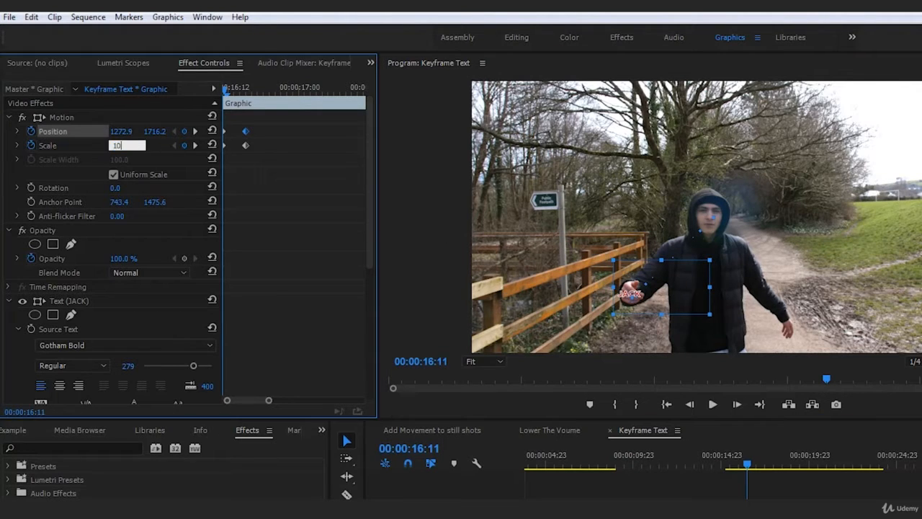
pyautogui.write('0')
pyautogui.press('Return')
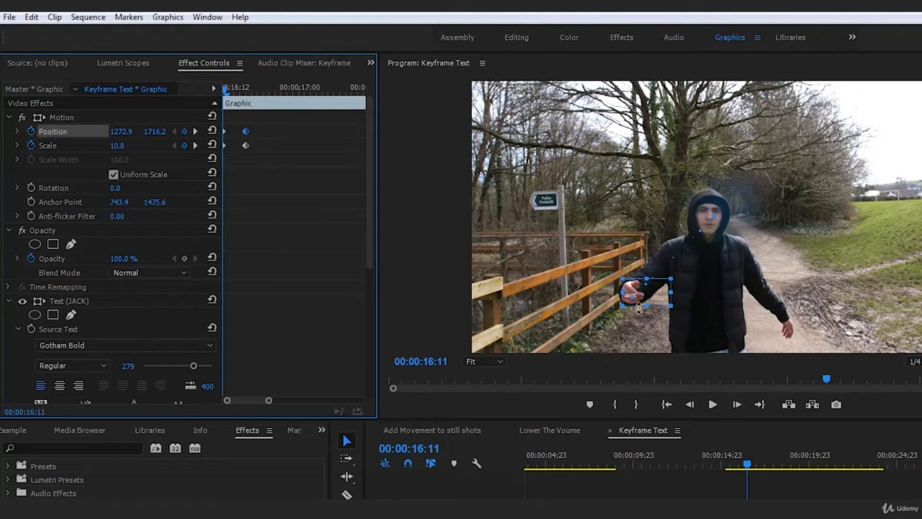
pyautogui.click(115, 146)
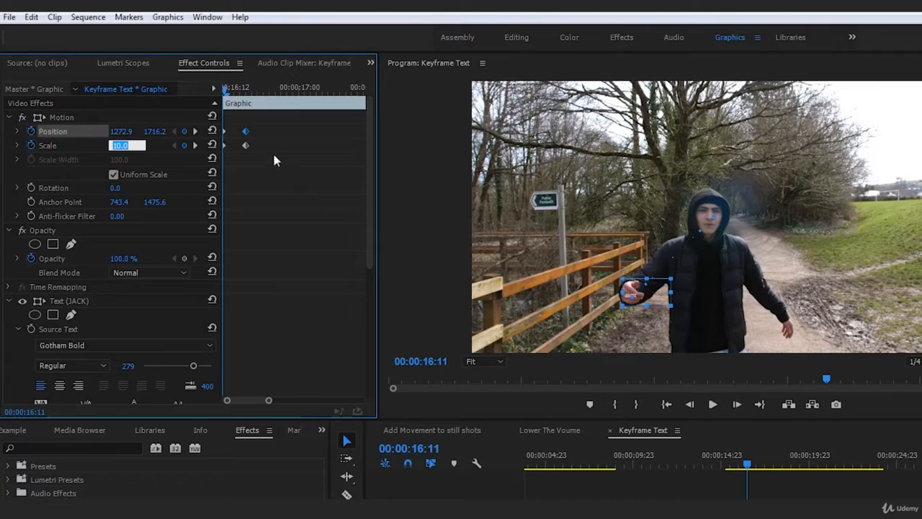
pyautogui.write('0')
pyautogui.click(712, 405)
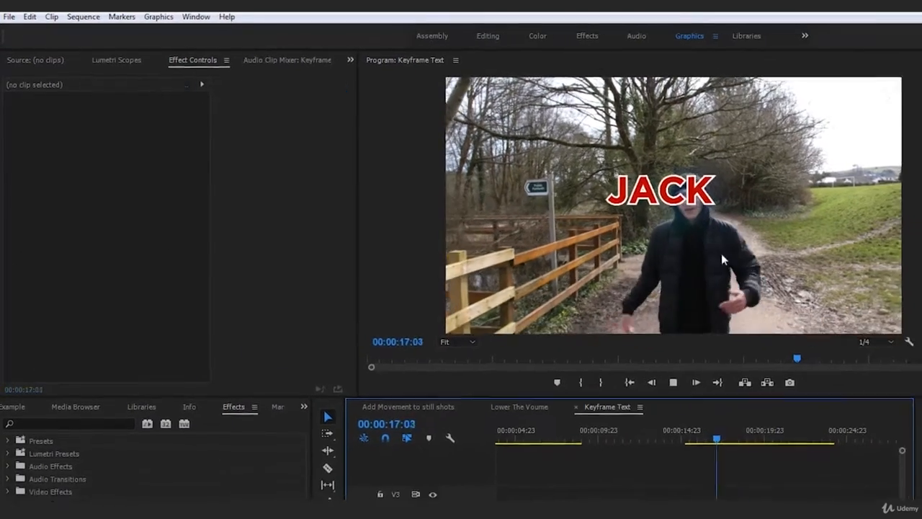
pyautogui.press('space')
pyautogui.click(706, 437)
pyautogui.press('space')
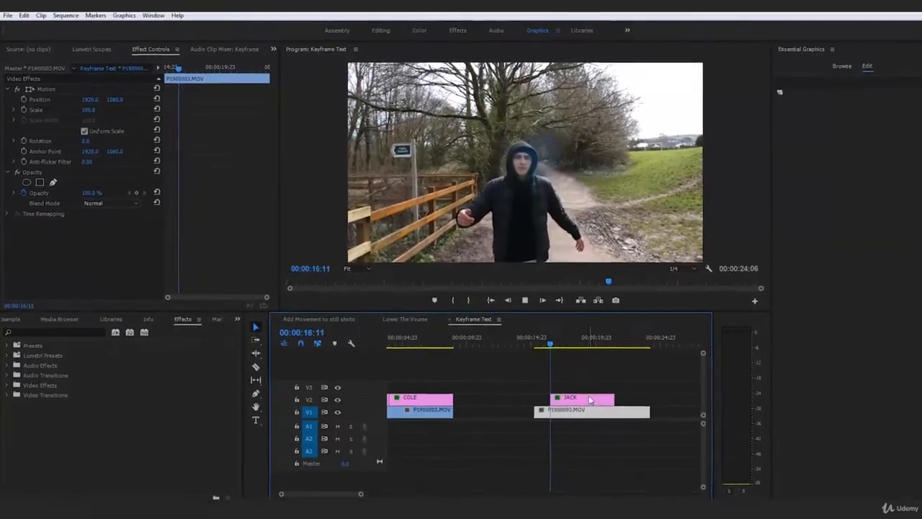
pyautogui.press('space')
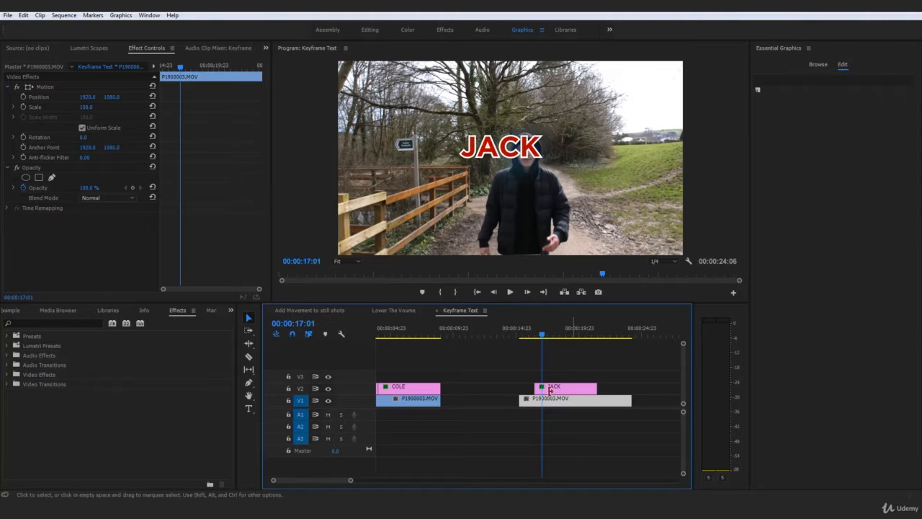
# At the 00:00:16:15 keyframe, move the title beside the man over the fence, to Position about 877, 1540.
pyautogui.click(551, 390)
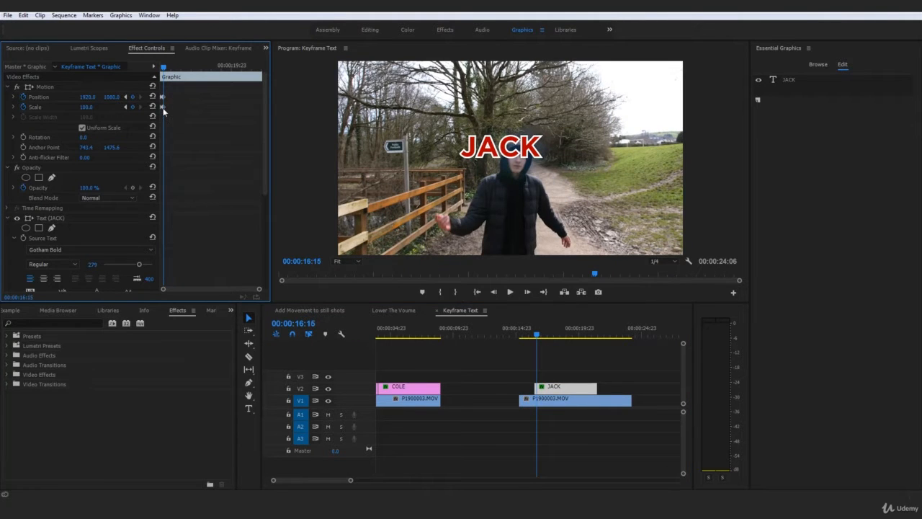
pyautogui.moveTo(260, 291); pyautogui.dragTo(222, 288)
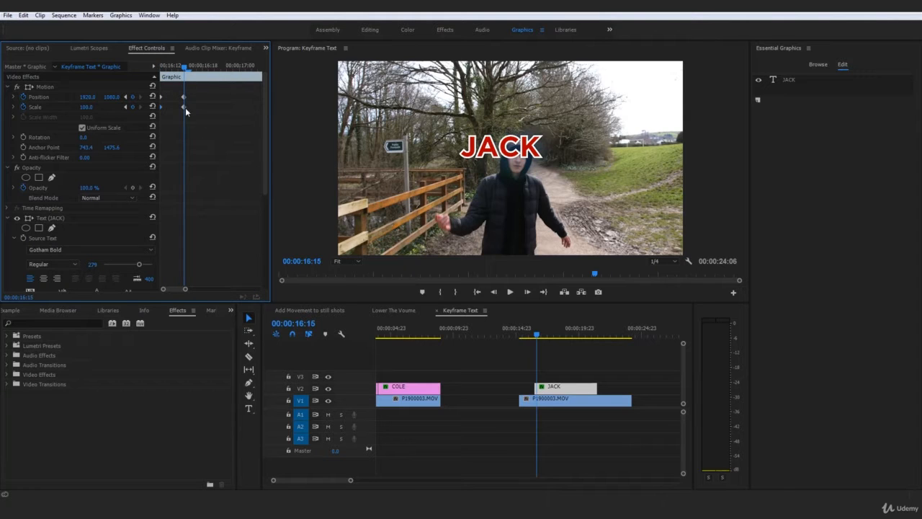
pyautogui.click(41, 97)
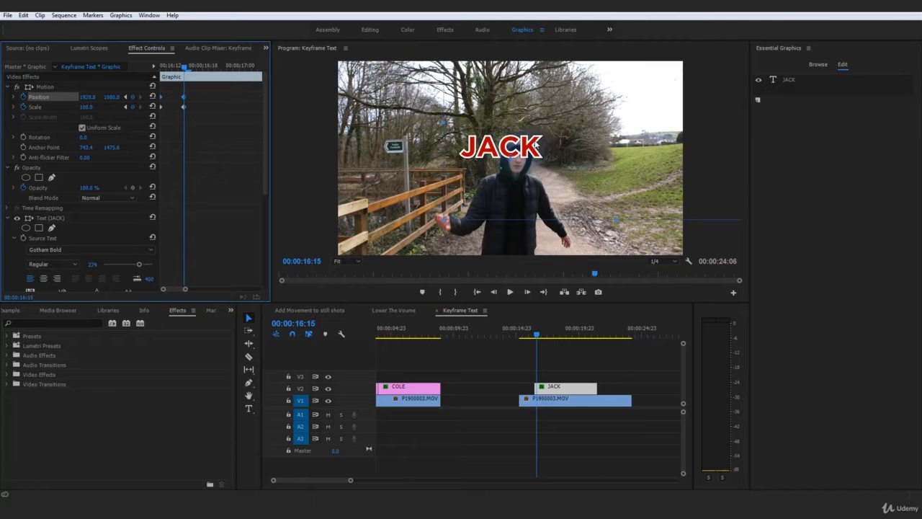
pyautogui.moveTo(536, 144); pyautogui.dragTo(445, 185)
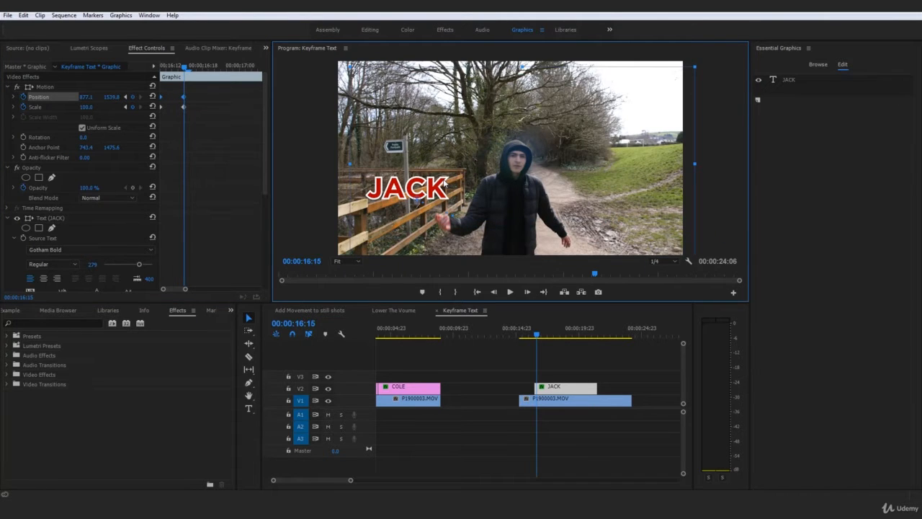
# Play the title animation back several times to check its timing against the man's hand gesture.
pyautogui.moveTo(185, 67); pyautogui.dragTo(160, 71)
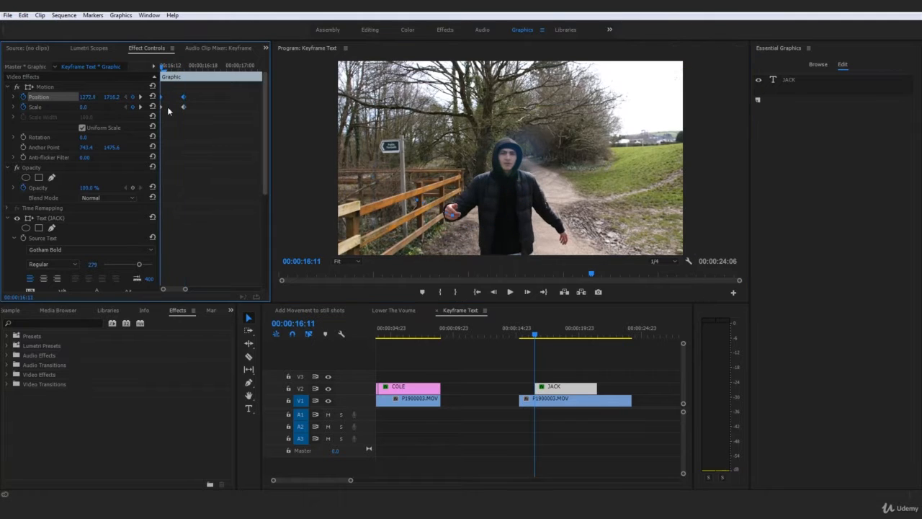
pyautogui.click(652, 351)
pyautogui.press('Up')
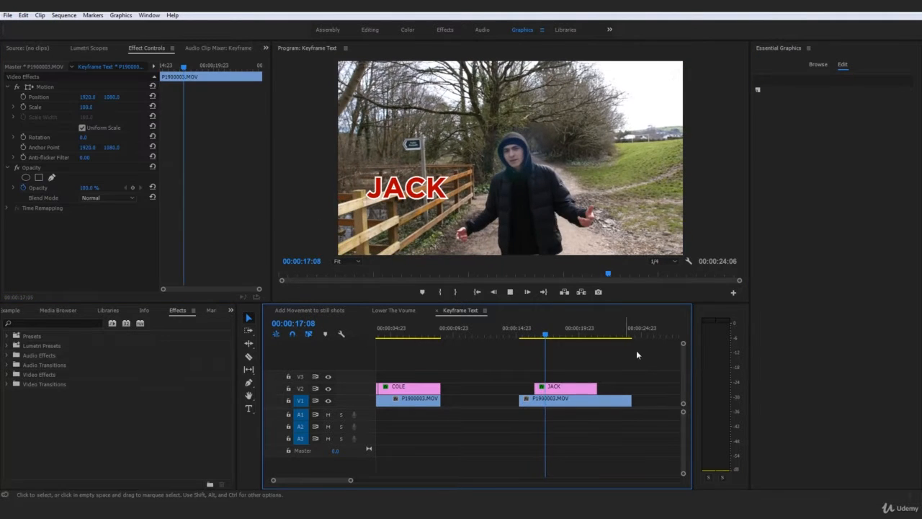
pyautogui.press('space')
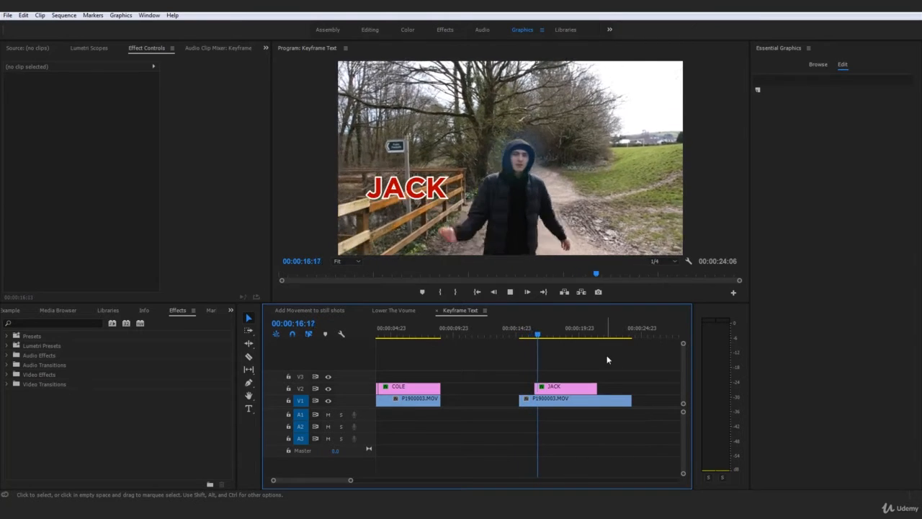
pyautogui.press('space')
pyautogui.click(524, 337)
pyautogui.click(590, 360)
pyautogui.press('space')
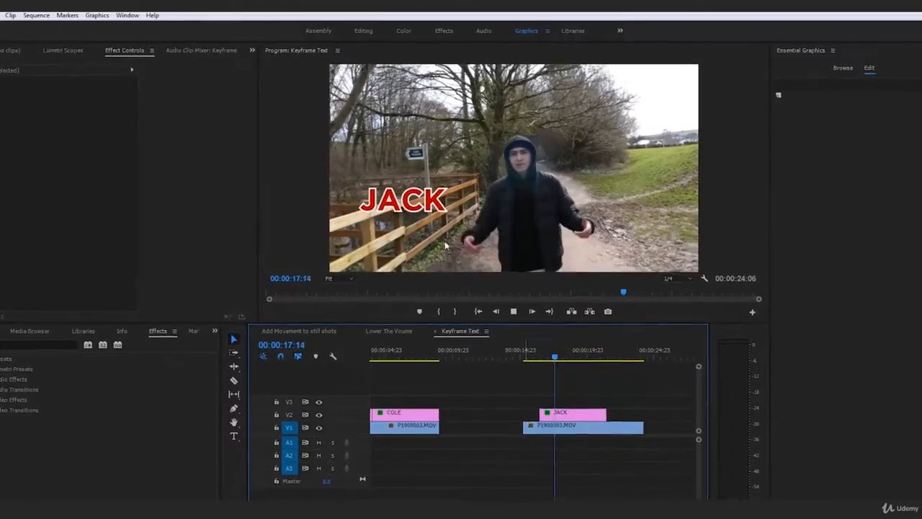
pyautogui.press('space')
pyautogui.press('Up')
pyautogui.press('space')
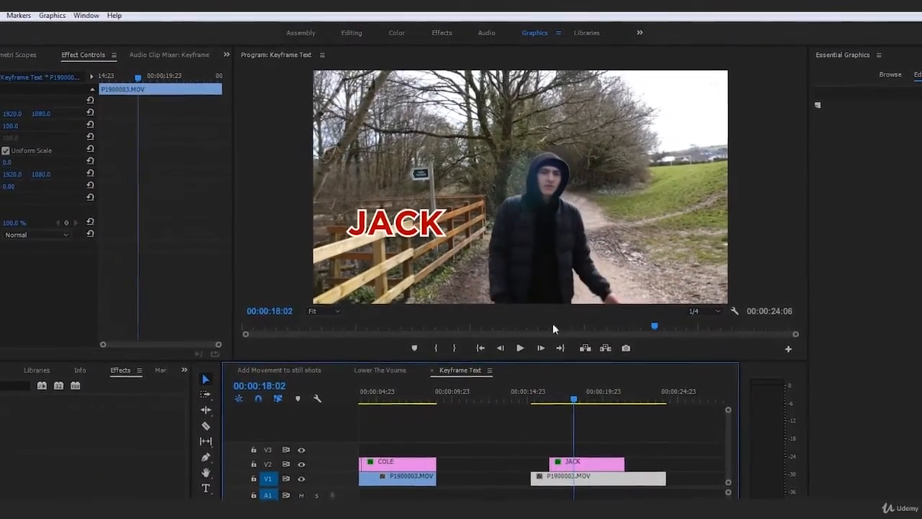
pyautogui.click(546, 387)
pyautogui.press('space')
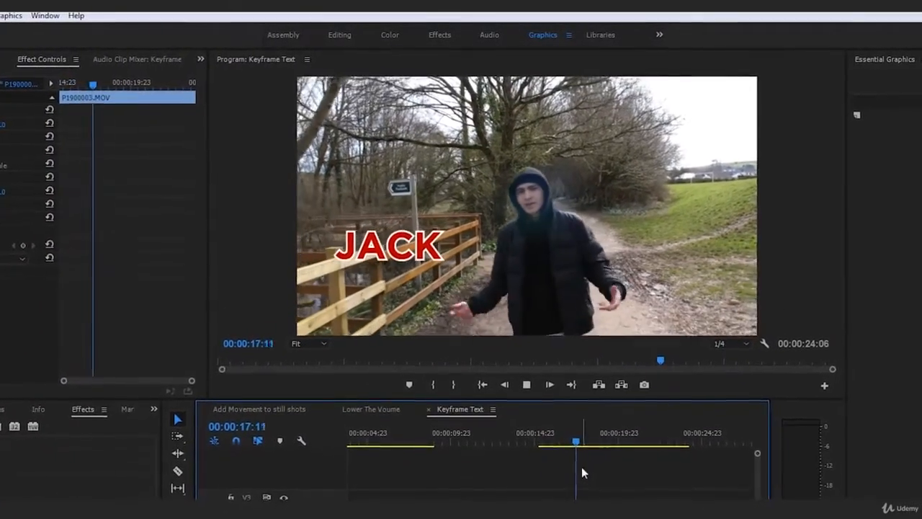
pyautogui.press('space')
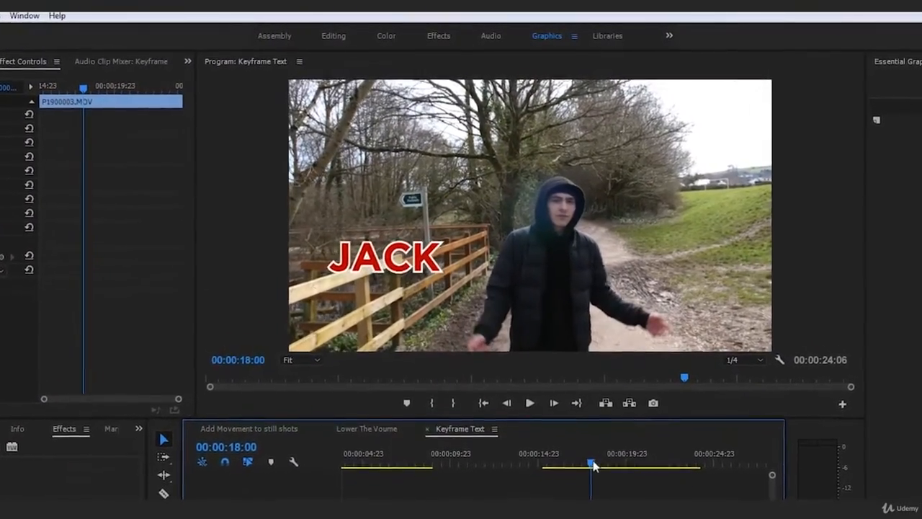
# Move the title clip on V2 earlier so it starts at 00:00:16:07, and play back the new timing.
pyautogui.moveTo(589, 452)
pyautogui.mouseDown()
pyautogui.moveTo(568, 459)
pyautogui.moveTo(577, 476)
pyautogui.moveTo(577, 466)
pyautogui.mouseUp()
pyautogui.press('Right')
pyautogui.press('Right')
pyautogui.press('Right')
pyautogui.press('Right')
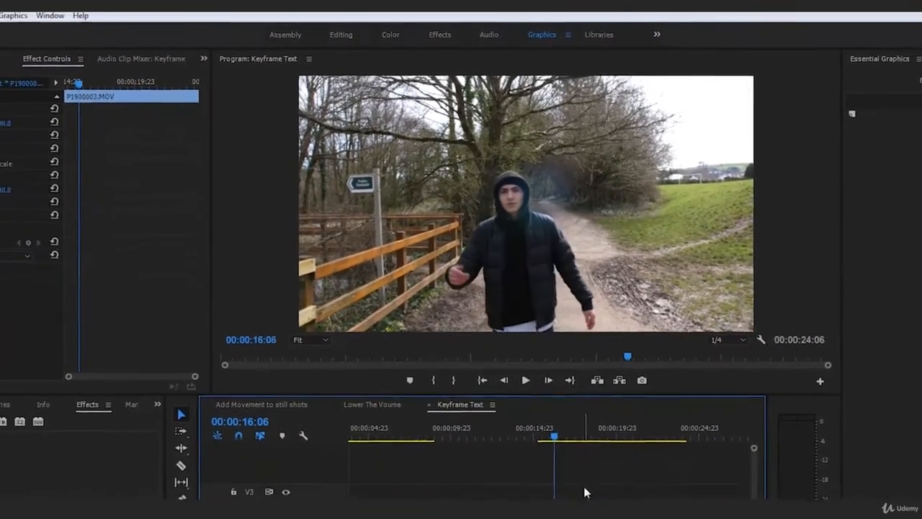
pyautogui.click(576, 413)
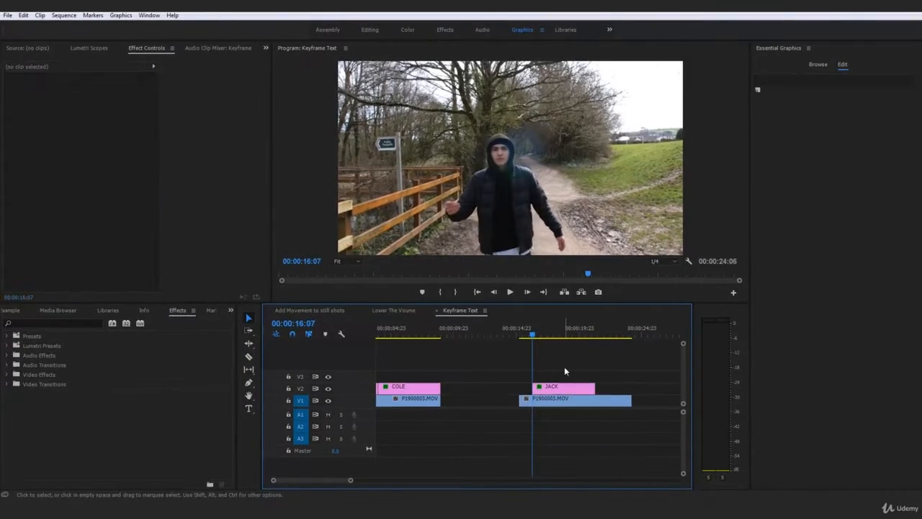
pyautogui.press('space')
pyautogui.press('Up')
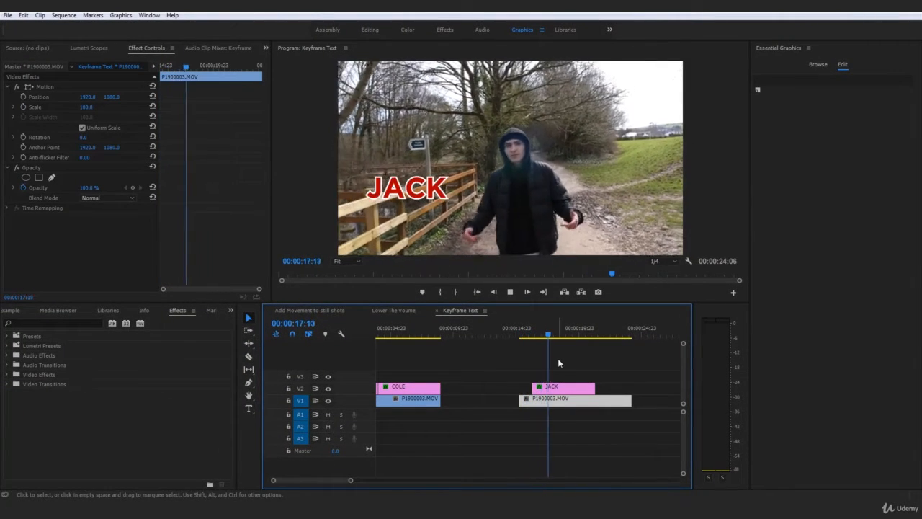
pyautogui.press('space')
# Add Scale and Position keyframes to the title graphic at 00:00:17:19 to hold its full-size pose.
pyautogui.moveTo(551, 339); pyautogui.dragTo(553, 338)
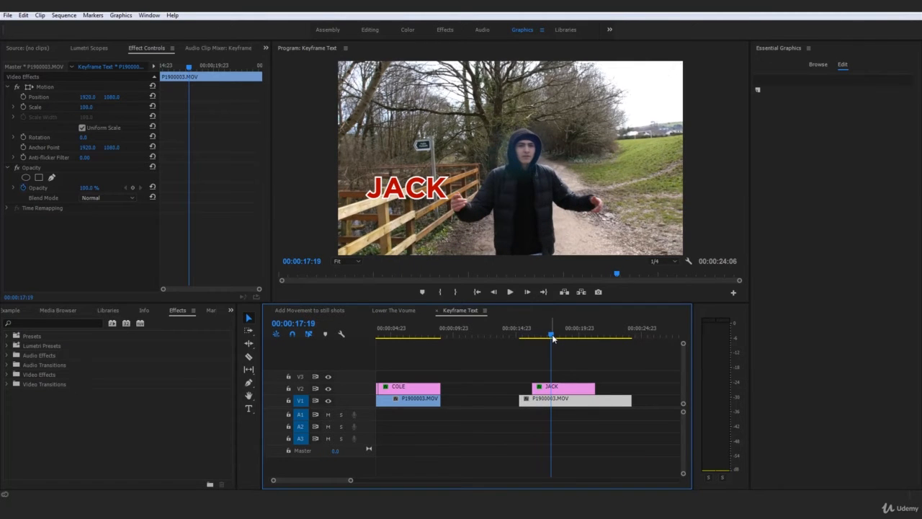
pyautogui.click(564, 390)
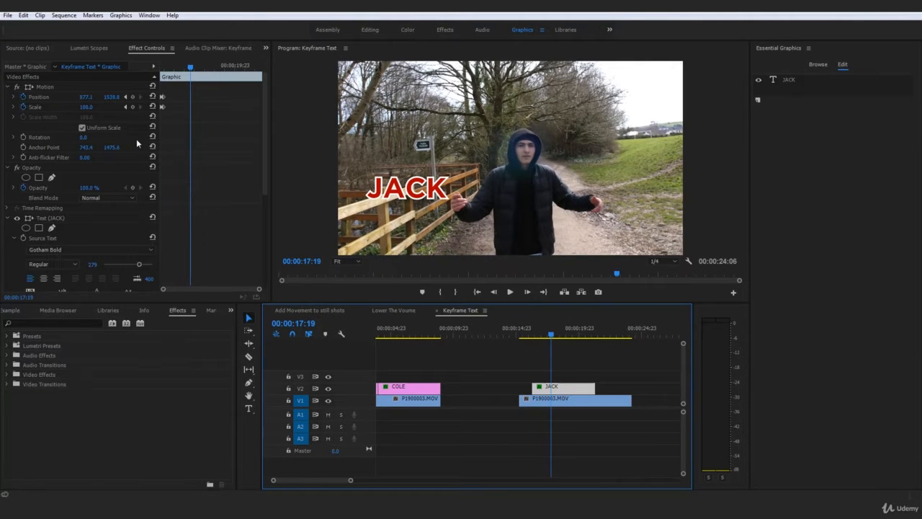
pyautogui.click(132, 106)
pyautogui.click(132, 97)
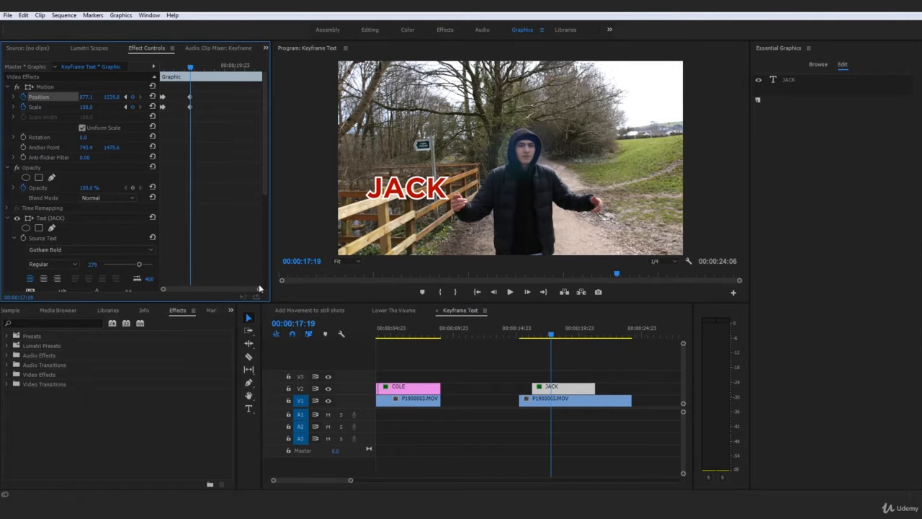
# At 00:00:17:23, set the title graphic's Scale to 50 and move it onto the man's hand, at Position about 1423, 2010.
pyautogui.moveTo(260, 288); pyautogui.dragTo(242, 288)
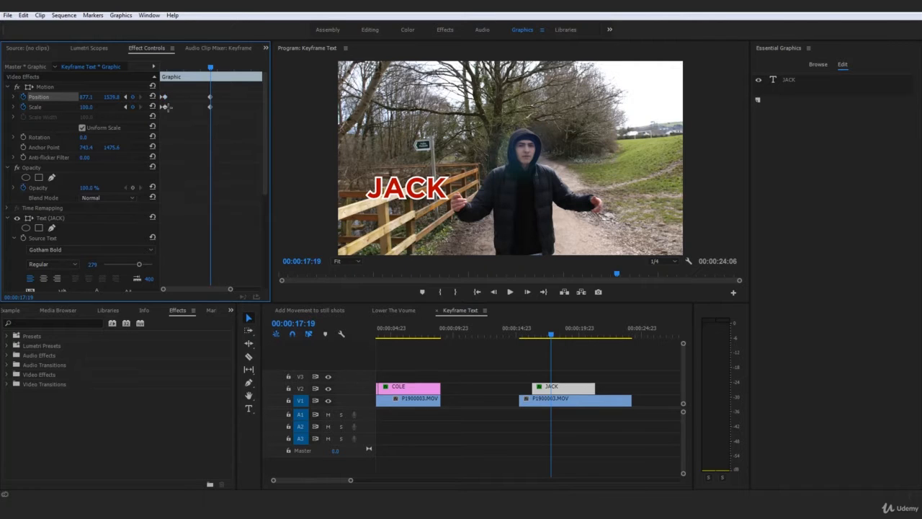
pyautogui.click(250, 130)
pyautogui.click(524, 293)
pyautogui.click(524, 293)
pyautogui.click(524, 293)
pyautogui.click(524, 293)
pyautogui.click(524, 293)
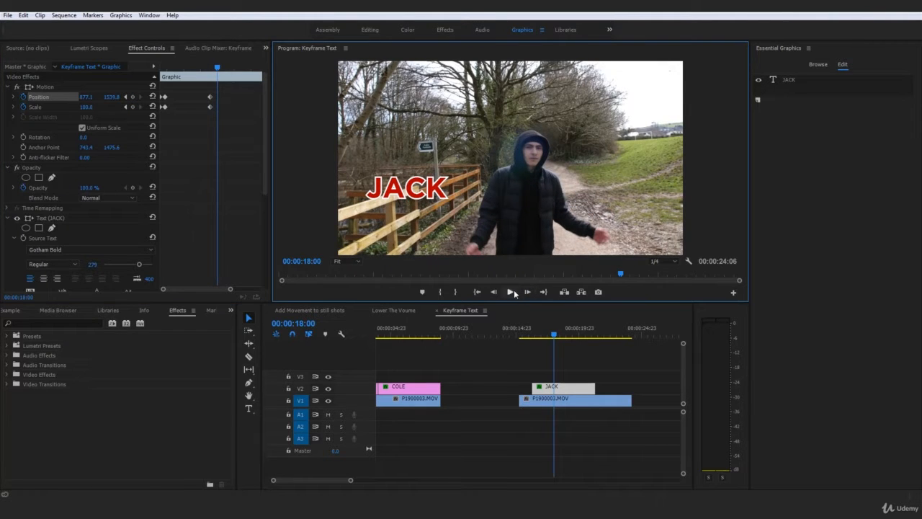
pyautogui.click(493, 292)
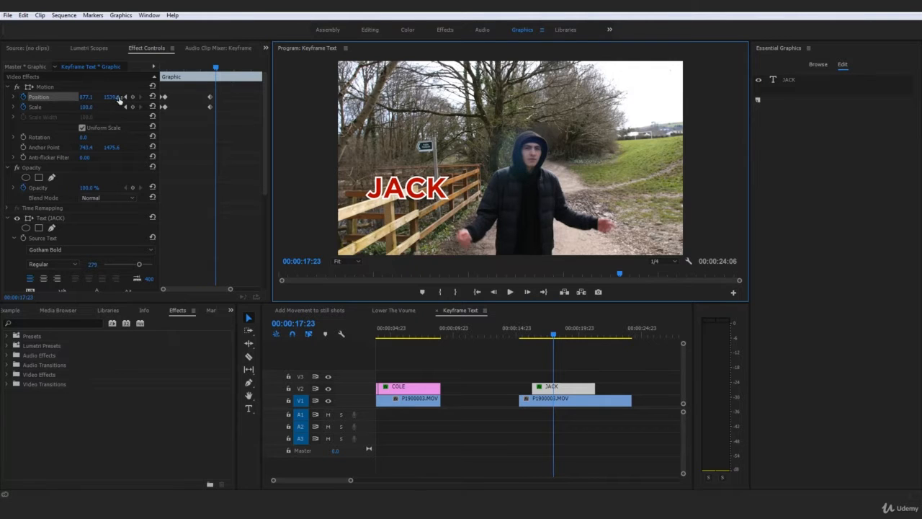
pyautogui.click(89, 106)
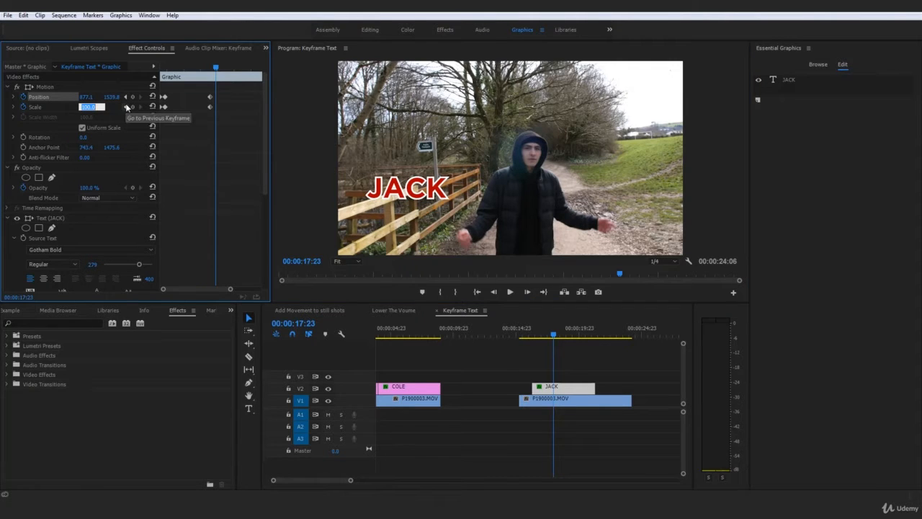
pyautogui.write('50')
pyautogui.press('Return')
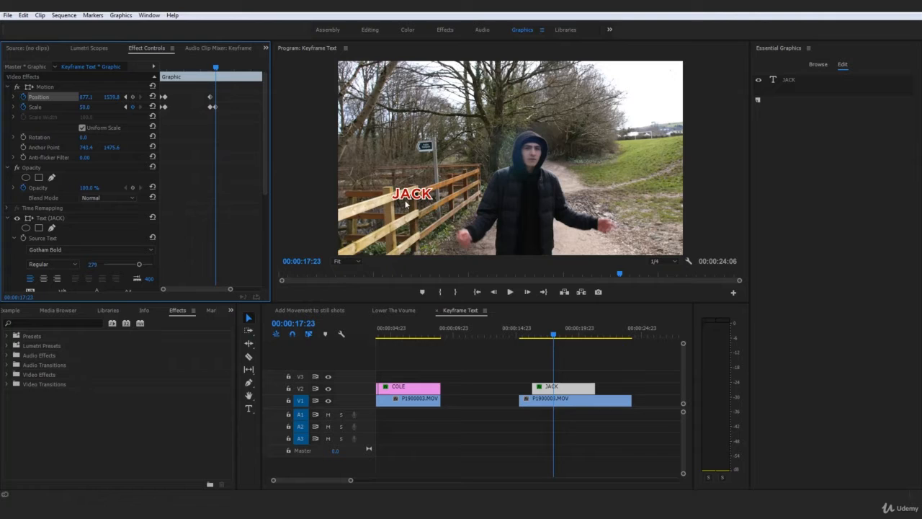
pyautogui.click(48, 87)
pyautogui.moveTo(412, 193); pyautogui.dragTo(461, 236)
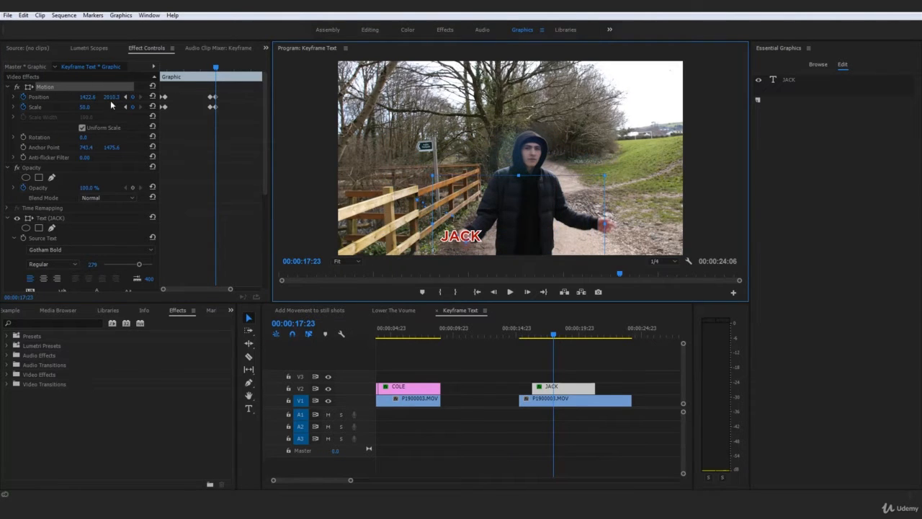
# Set the title graphic's Scale to 0 at 00:00:17:23 so it shrinks completely into the man's hand.
pyautogui.click(91, 105)
pyautogui.press('Return')
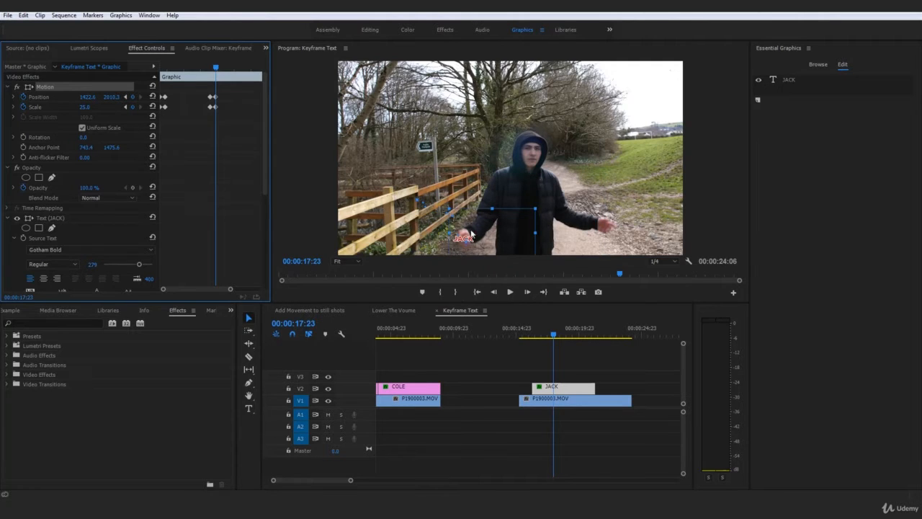
pyautogui.click(104, 106)
pyautogui.write('0')
pyautogui.press('Return')
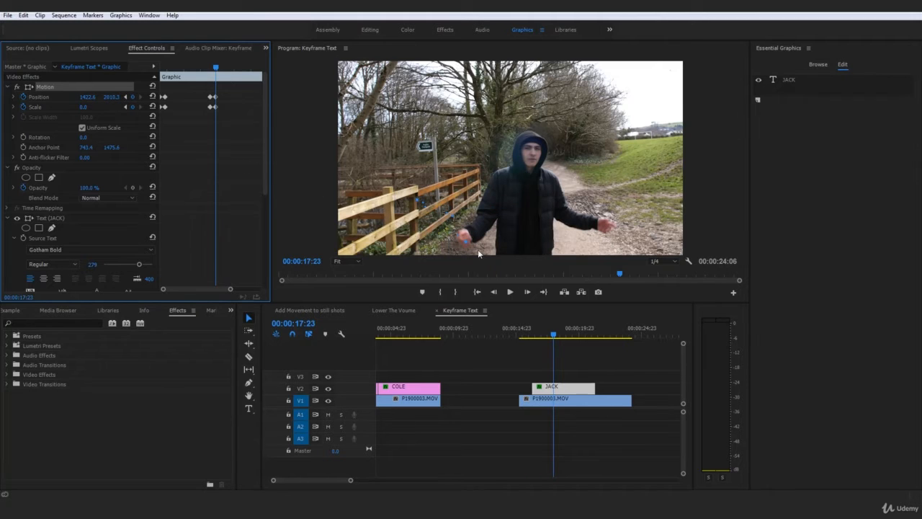
# Play back the title animation repeatedly to check how it pops out of and shrinks into the hand.
pyautogui.click(526, 331)
pyautogui.click(618, 370)
pyautogui.press('space')
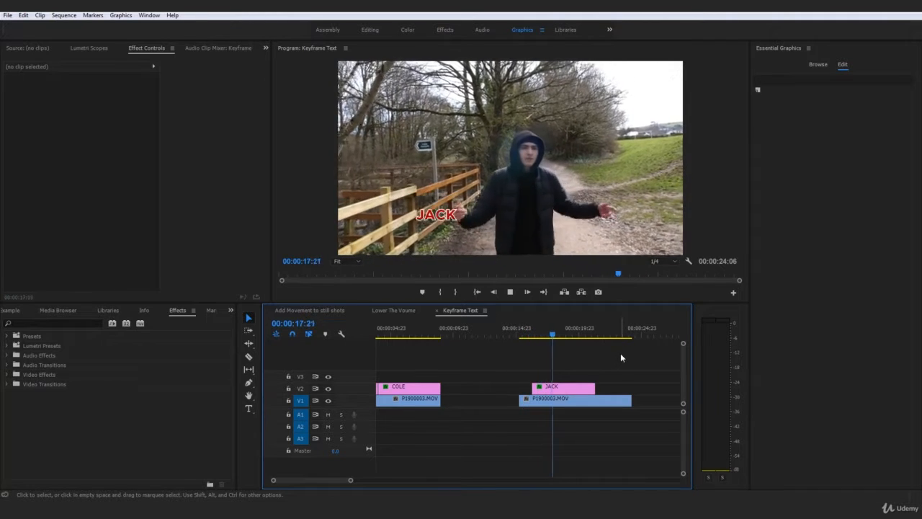
pyautogui.click(612, 400)
pyautogui.click(527, 332)
pyautogui.click(592, 410)
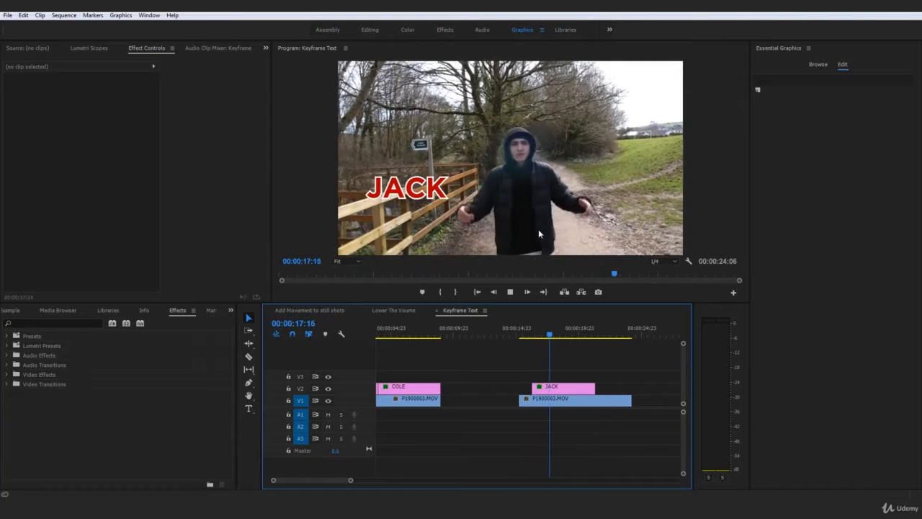
pyautogui.click(576, 401)
pyautogui.click(532, 333)
# Keyframe the title graphic's Opacity from 0% at 00:00:16:07 to 100% at 00:00:16:11 for a quick fade-in.
pyautogui.click(573, 389)
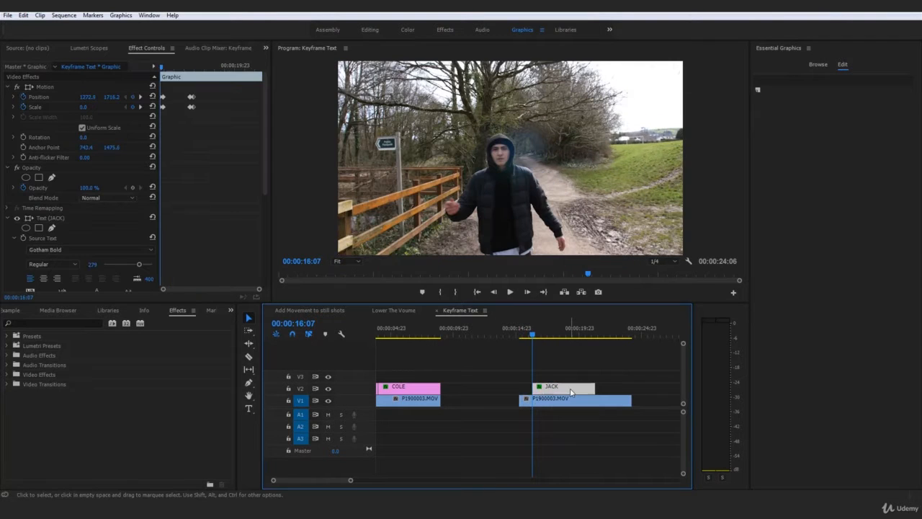
pyautogui.moveTo(259, 289); pyautogui.dragTo(192, 288)
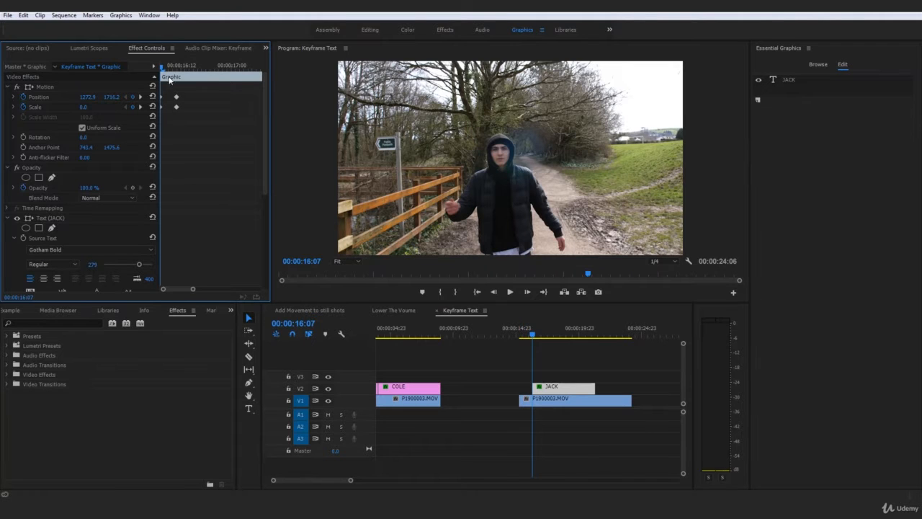
pyautogui.moveTo(169, 78); pyautogui.dragTo(181, 87)
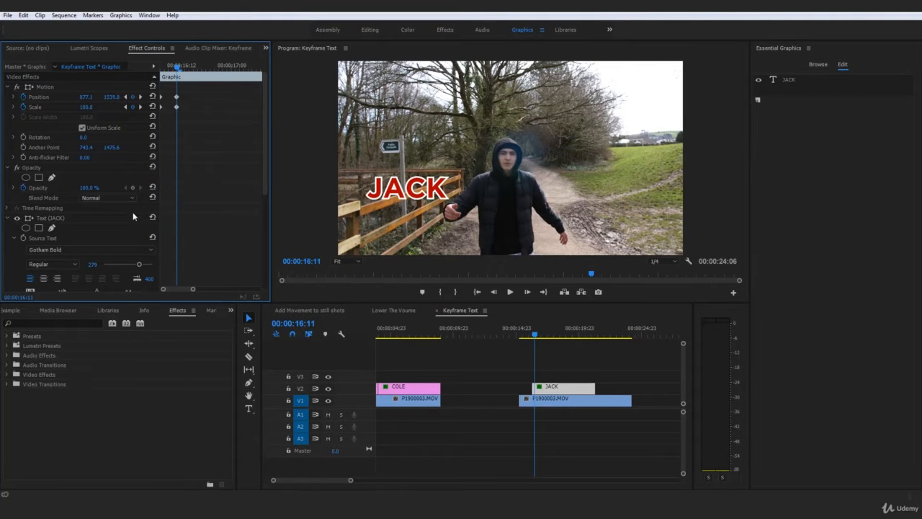
pyautogui.click(131, 188)
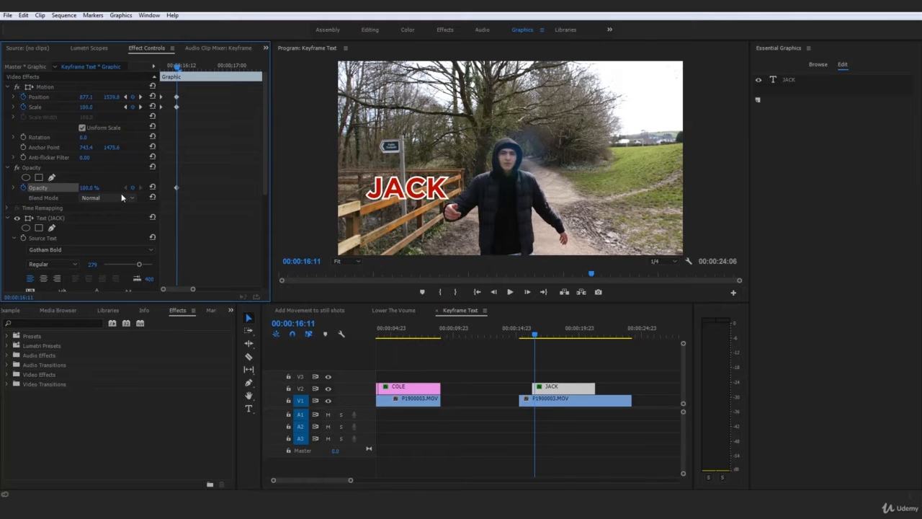
pyautogui.moveTo(182, 80); pyautogui.dragTo(161, 78)
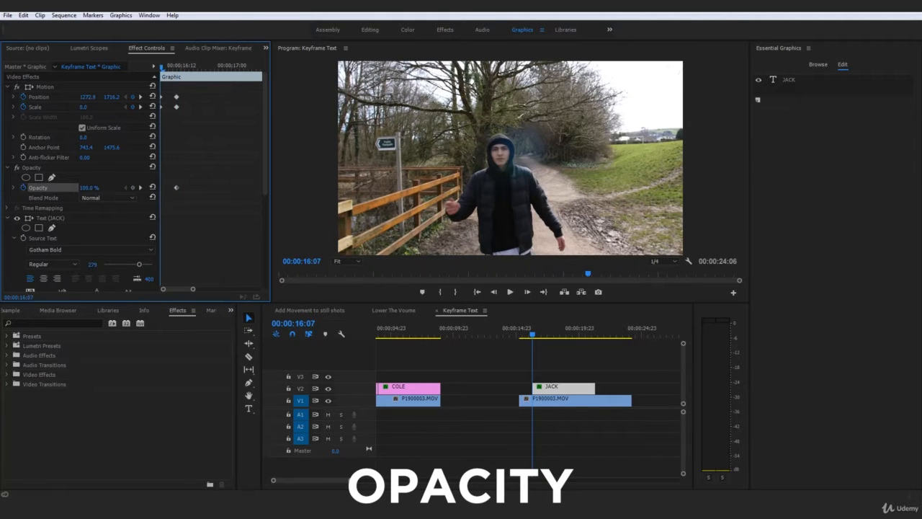
pyautogui.rightClick(173, 199)
pyautogui.click(239, 154)
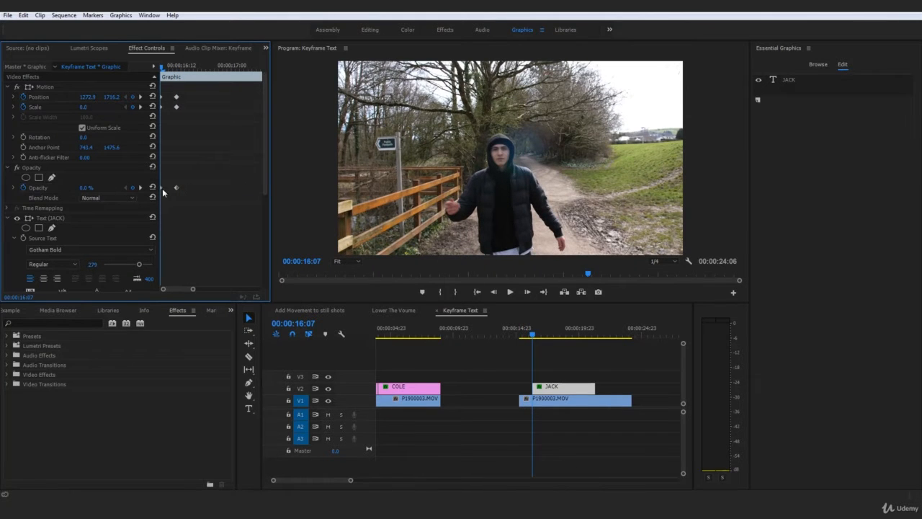
# Play back the start of the title animation several times to check the opacity fade-in.
pyautogui.press('space')
pyautogui.moveTo(178, 62); pyautogui.dragTo(123, 62)
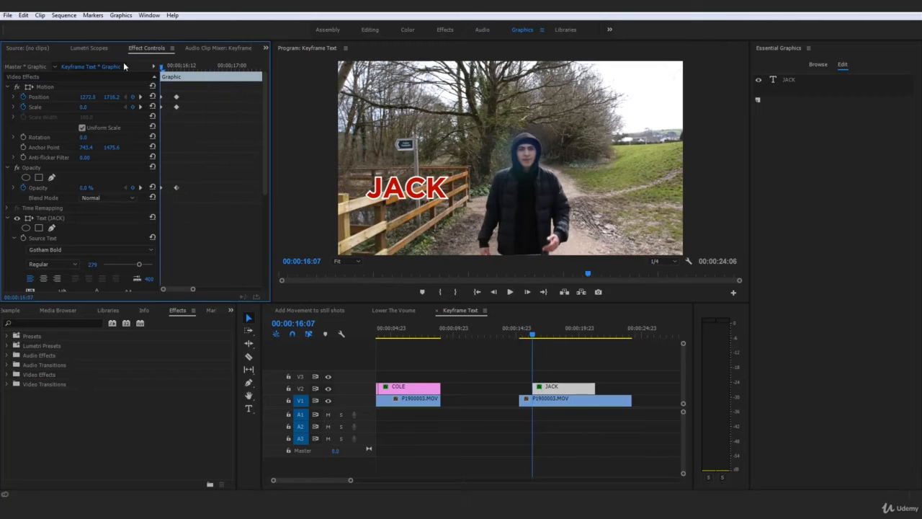
pyautogui.press('space')
pyautogui.press('space')
pyautogui.moveTo(541, 335); pyautogui.dragTo(521, 335)
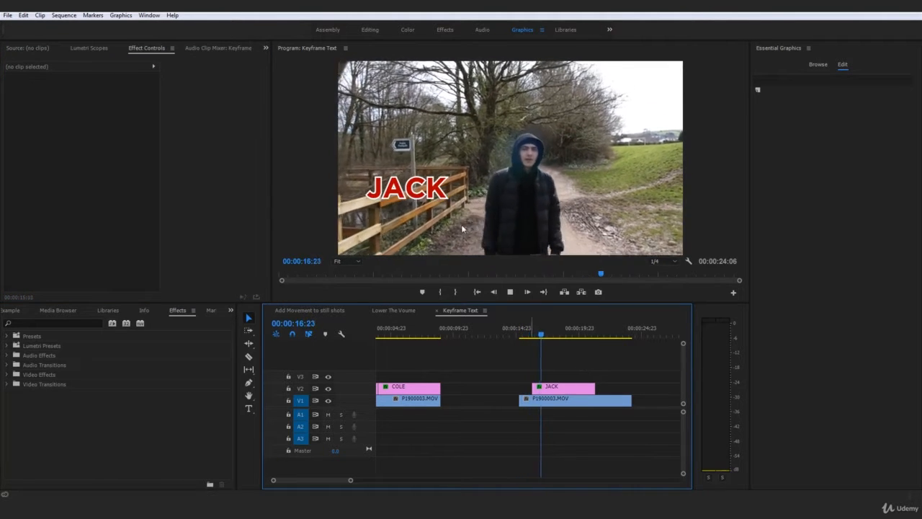
pyautogui.click(548, 400)
pyautogui.press('space')
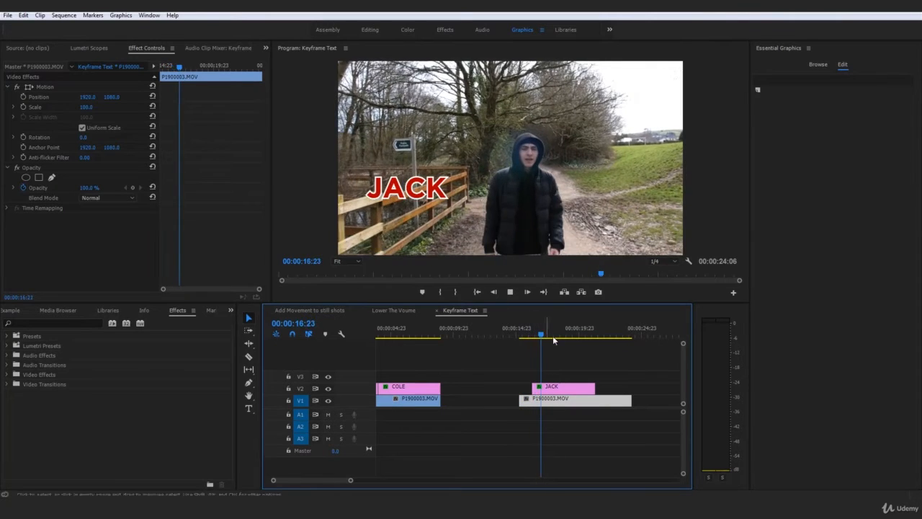
pyautogui.click(663, 380)
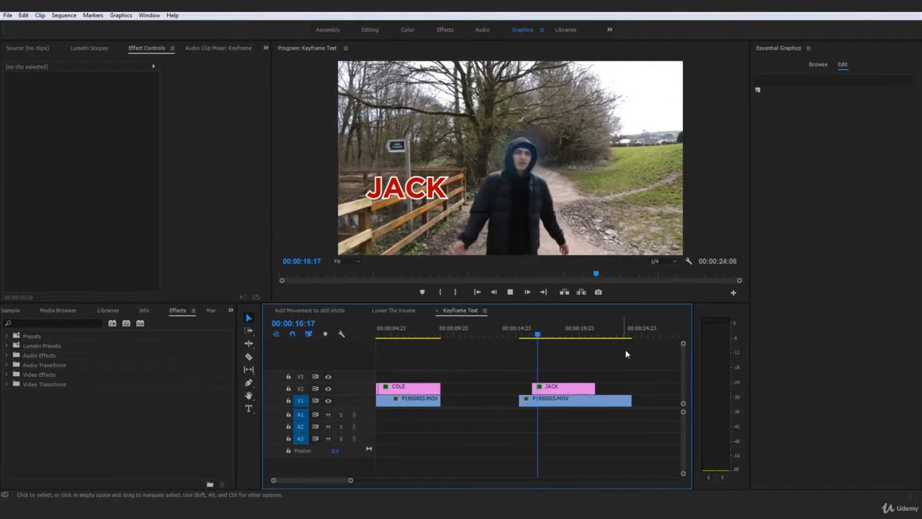
pyautogui.press('space')
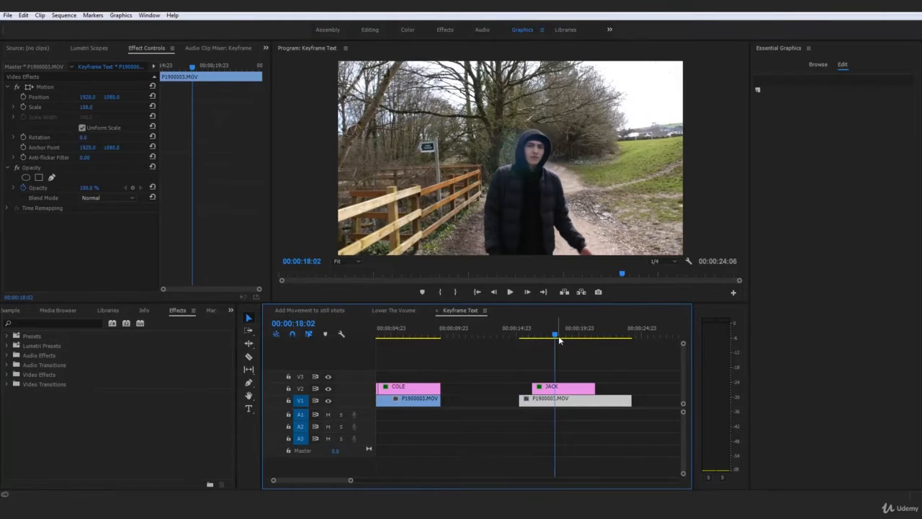
# Keyframe the title graphic's Opacity from 100% at 00:00:17:19 to 0% at 00:00:17:23 for a matching fade-out.
pyautogui.click(573, 391)
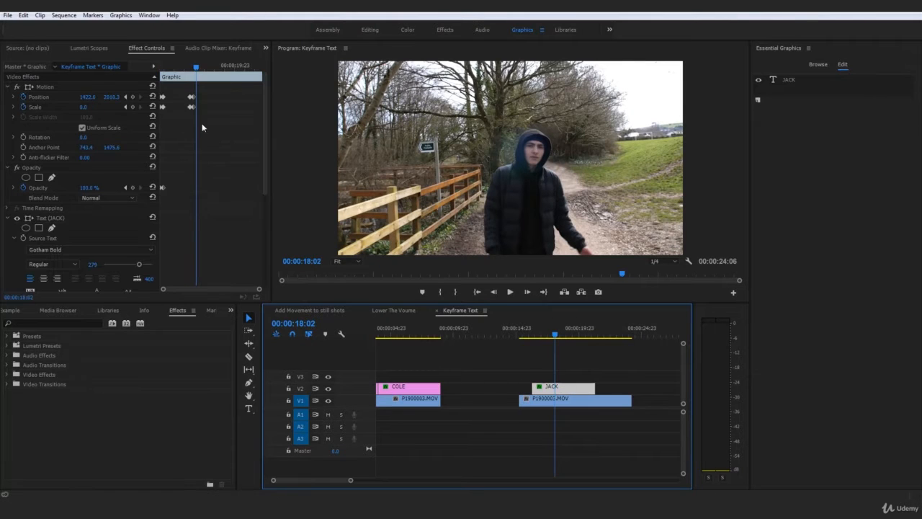
pyautogui.click(190, 70)
pyautogui.click(132, 188)
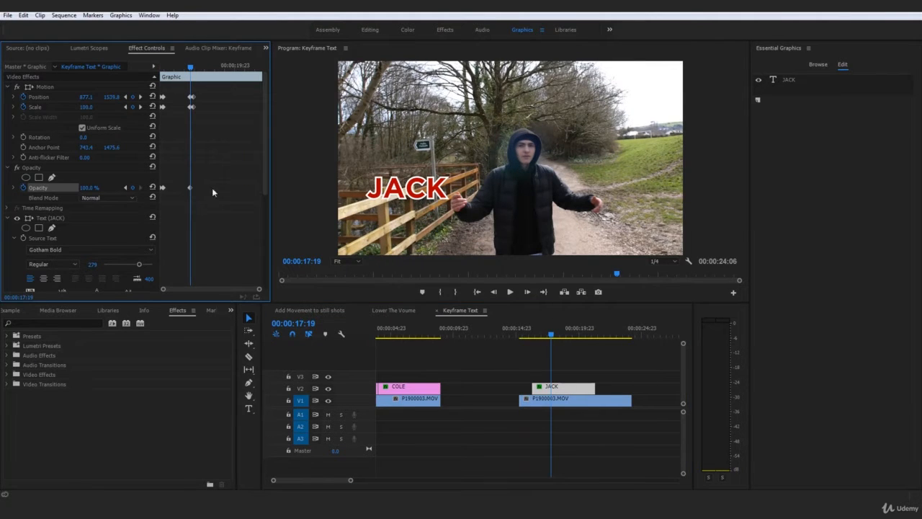
pyautogui.moveTo(259, 291); pyautogui.dragTo(242, 291)
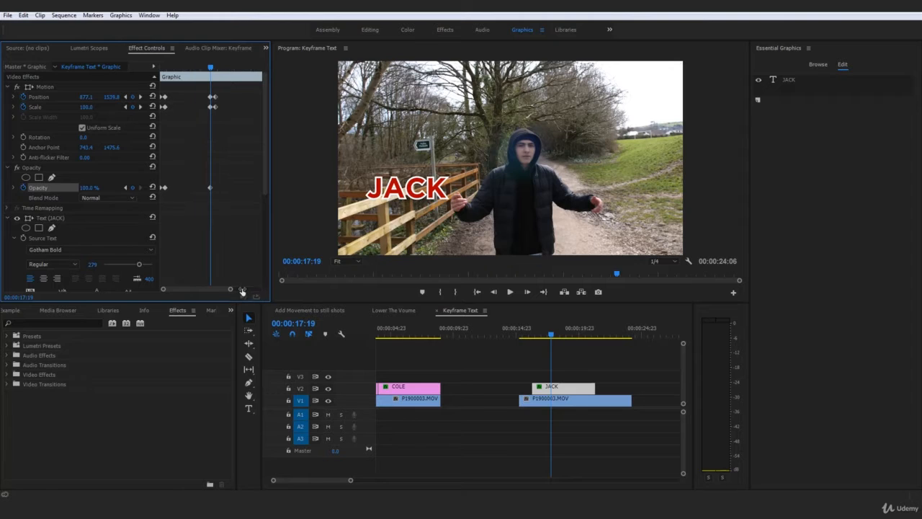
pyautogui.click(212, 97)
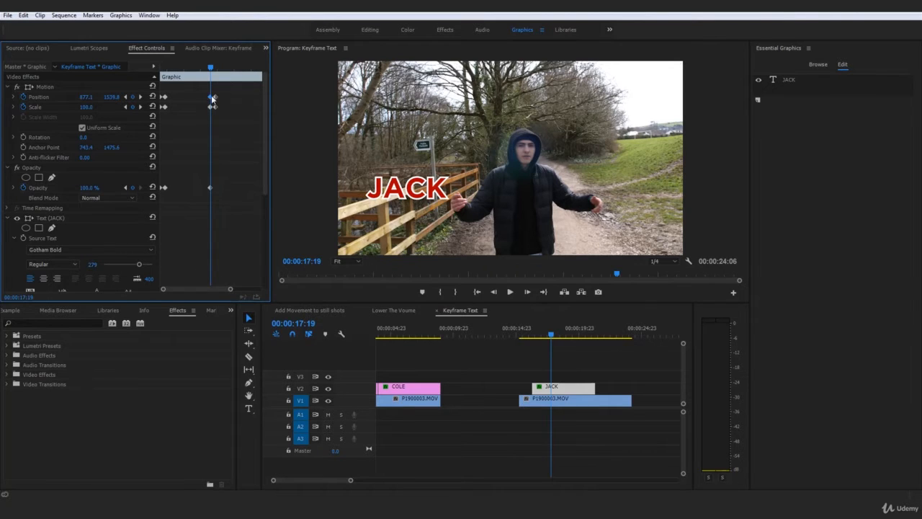
pyautogui.moveTo(204, 128); pyautogui.dragTo(218, 68)
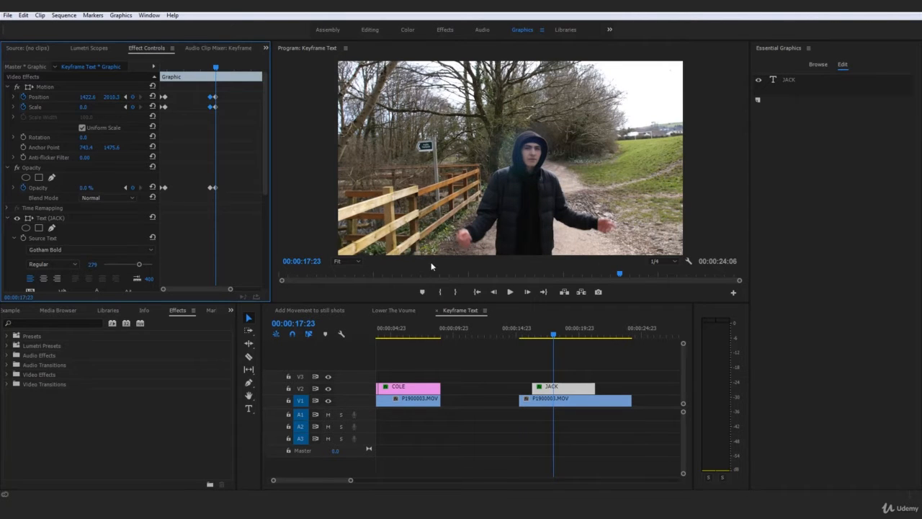
# Play back the whole title animation to check both fades and find the man's next hand gesture.
pyautogui.click(533, 335)
pyautogui.click(582, 355)
pyautogui.press('space')
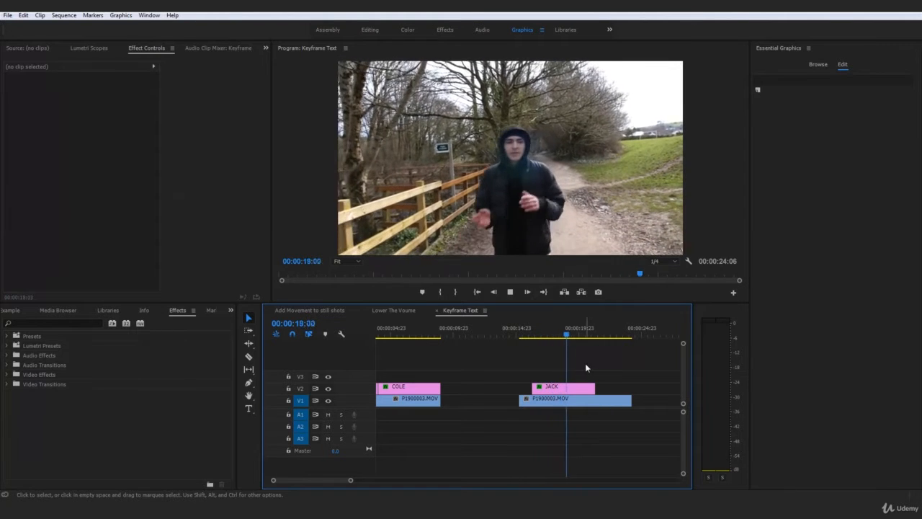
pyautogui.press('space')
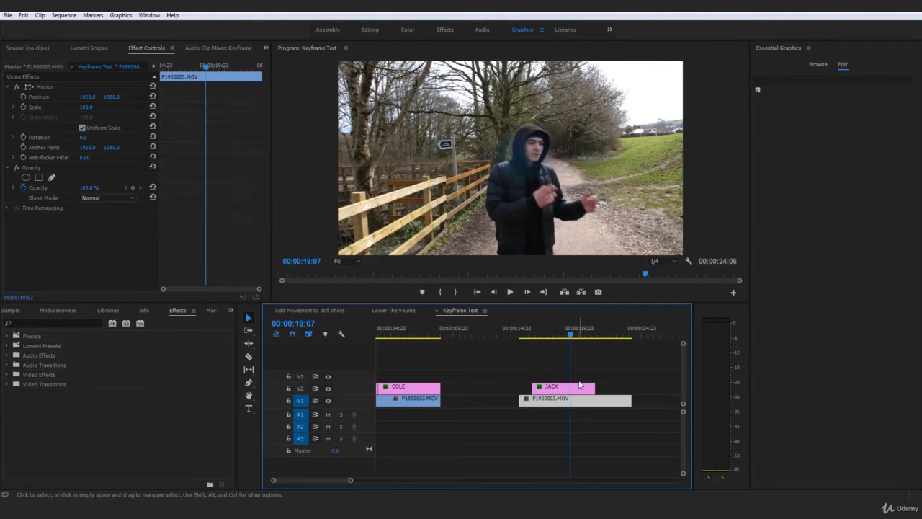
# Cut the title clip on V2 at 00:00:19:10 and delete the part after the cut.
pyautogui.click(578, 390)
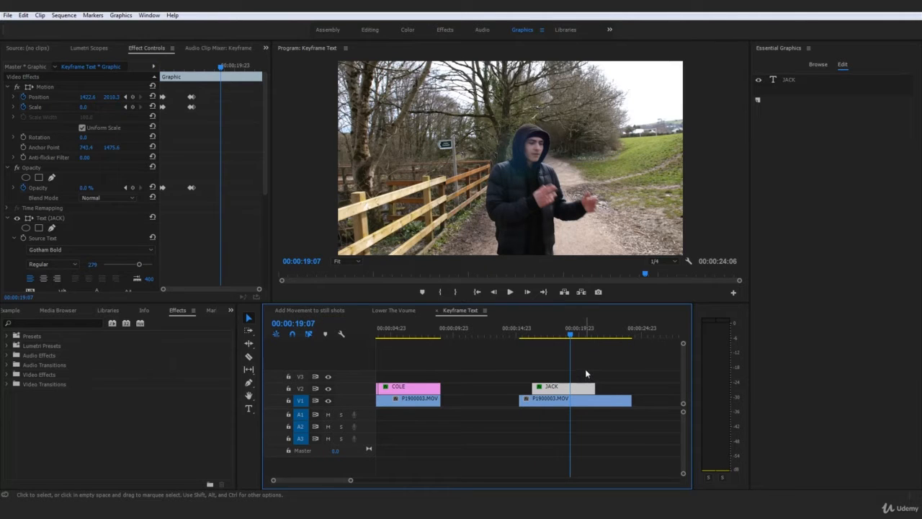
pyautogui.press('Right')
pyautogui.press('Right')
pyautogui.press('Right')
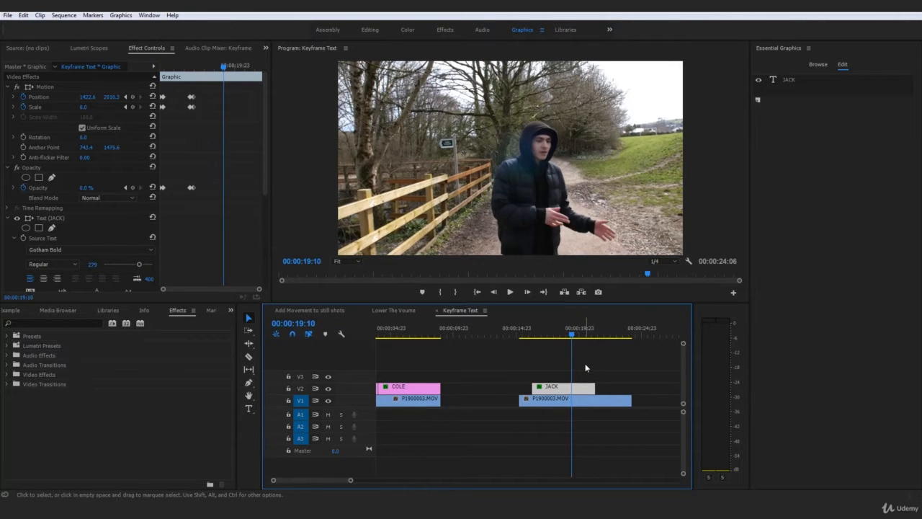
pyautogui.press('c')
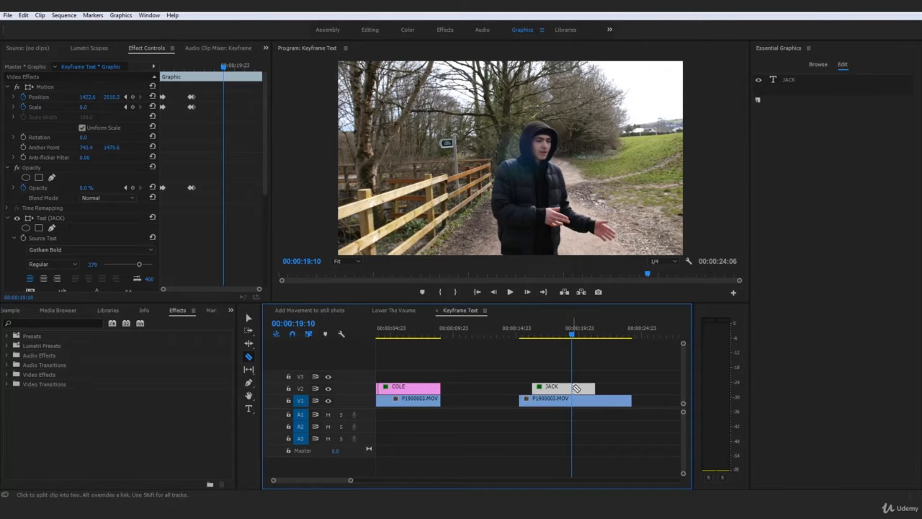
pyautogui.click(574, 389)
pyautogui.press('t')
pyautogui.click(592, 394)
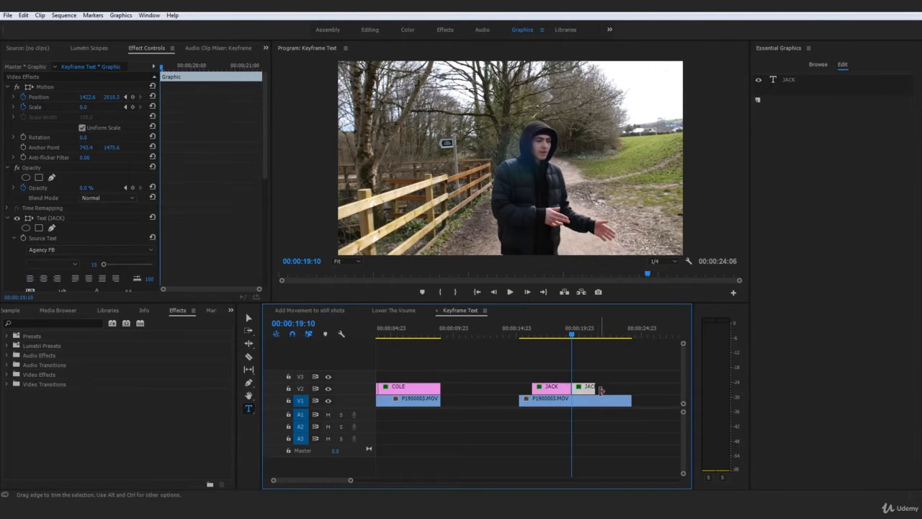
pyautogui.press('Delete')
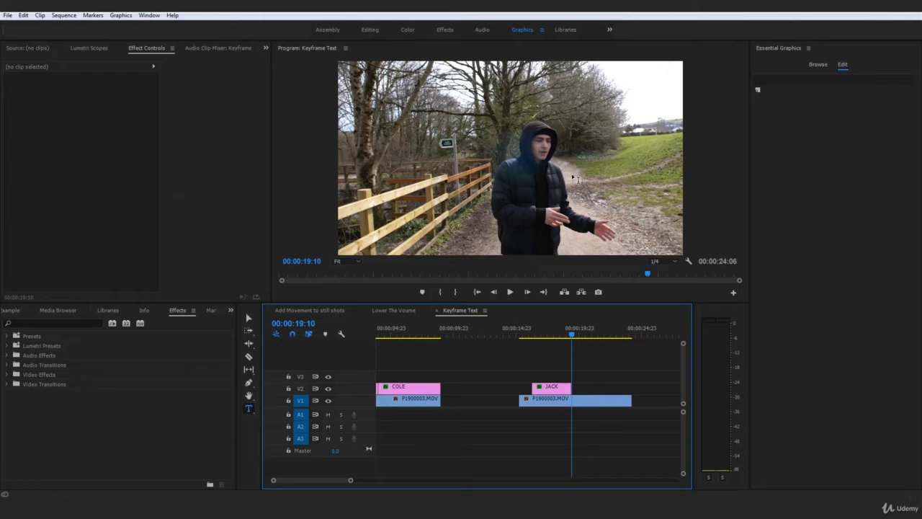
# Duplicate the title clip on V2 to start at 00:00:19:10, and clear the copy's Position, Scale and Opacity keyframes at its full-size pose.
pyautogui.moveTo(554, 391); pyautogui.dragTo(592, 391)
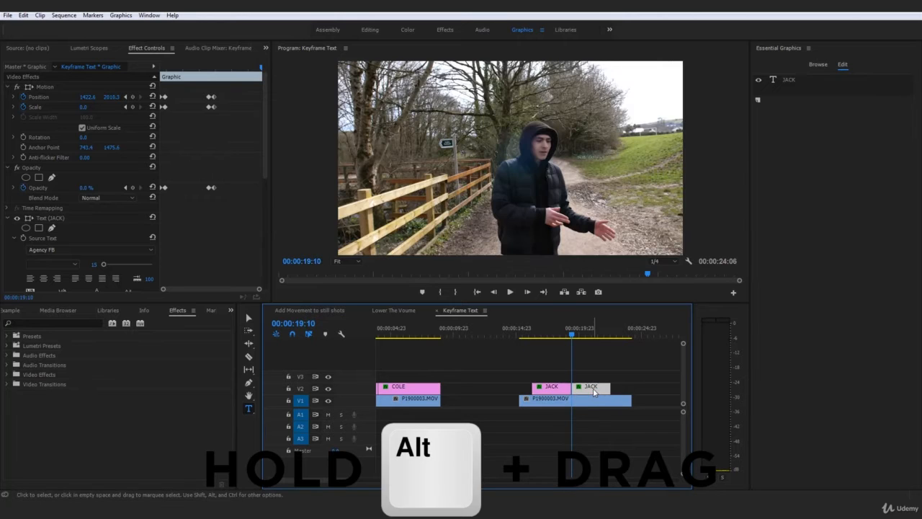
pyautogui.click(592, 339)
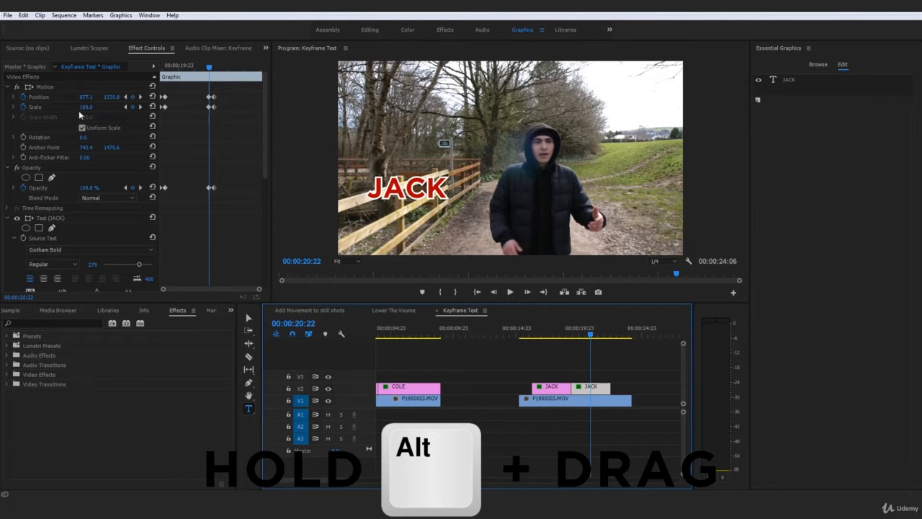
pyautogui.click(23, 97)
pyautogui.press('Return')
pyautogui.click(23, 107)
pyautogui.press('Return')
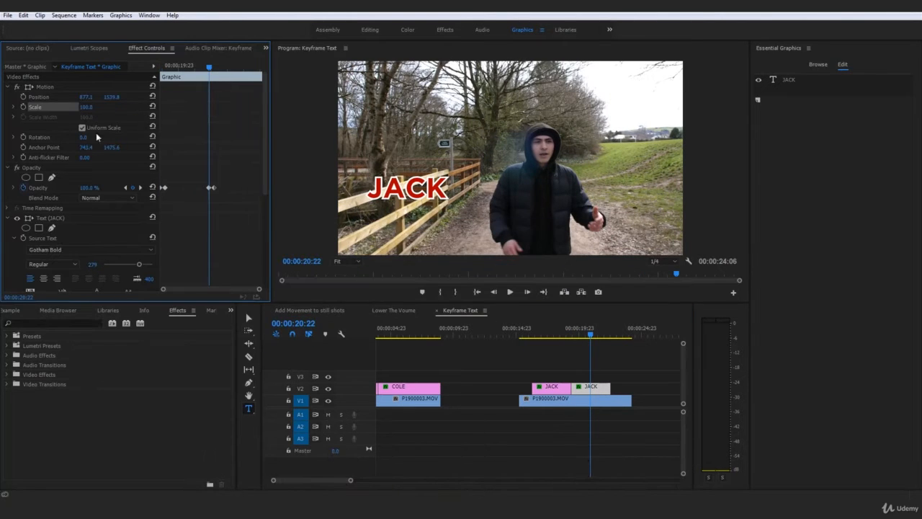
pyautogui.click(23, 188)
pyautogui.press('Return')
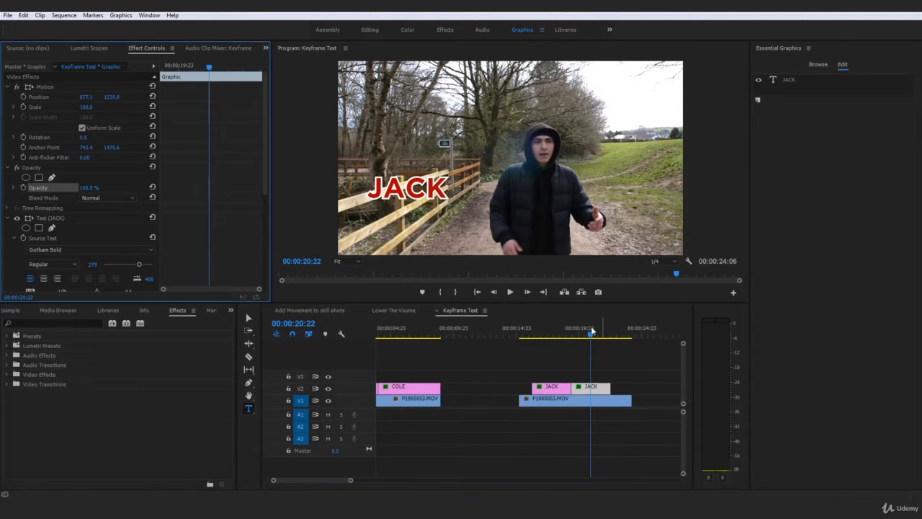
# Replace the duplicated title's text at 00:00:19:10 with the second person's name.
pyautogui.moveTo(591, 333); pyautogui.dragTo(572, 336)
pyautogui.click(408, 188)
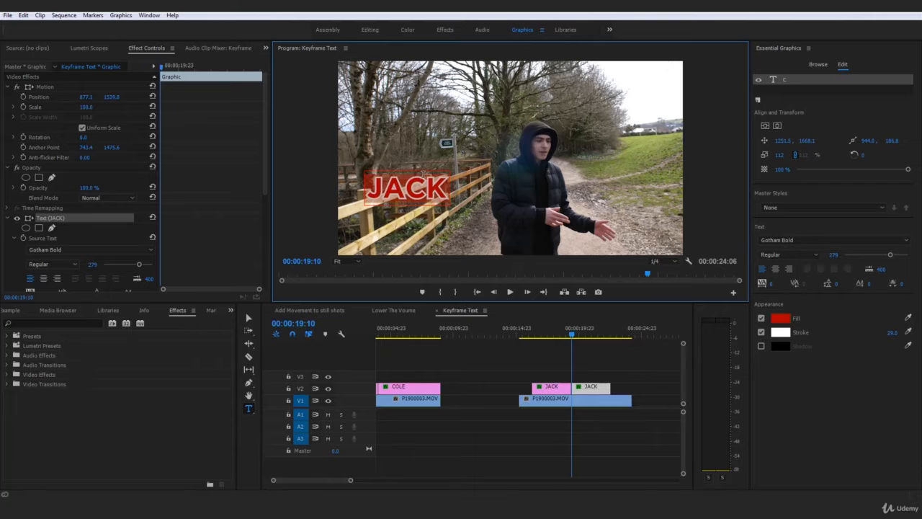
pyautogui.write('COLE')
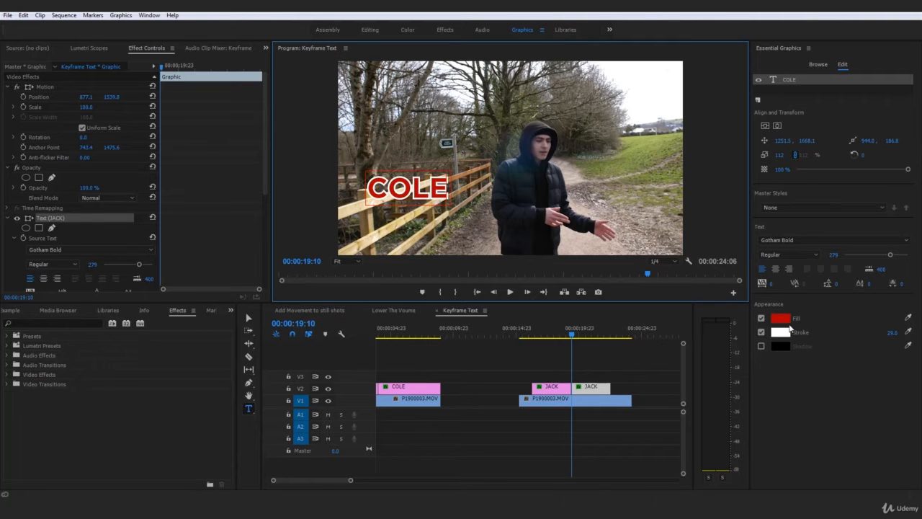
# Change the duplicated title's fill colour to green.
pyautogui.click(780, 318)
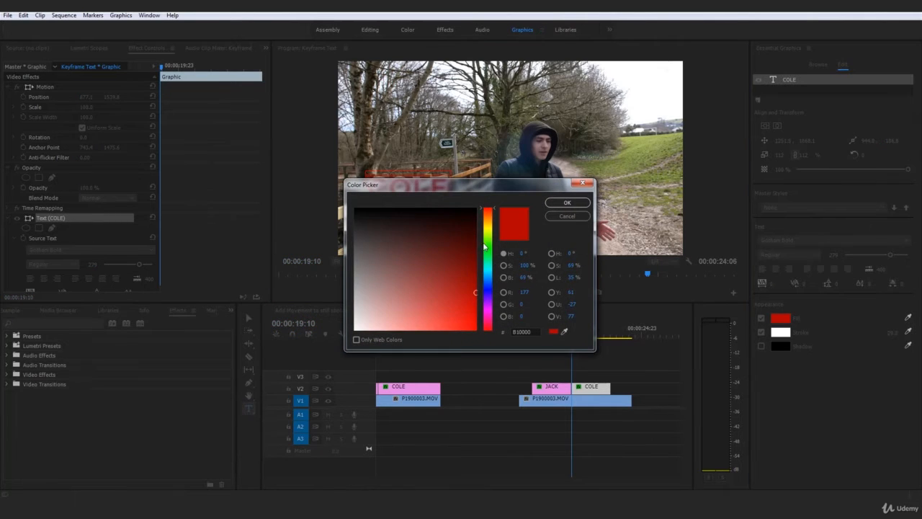
pyautogui.click(487, 246)
pyautogui.click(567, 203)
pyautogui.click(626, 368)
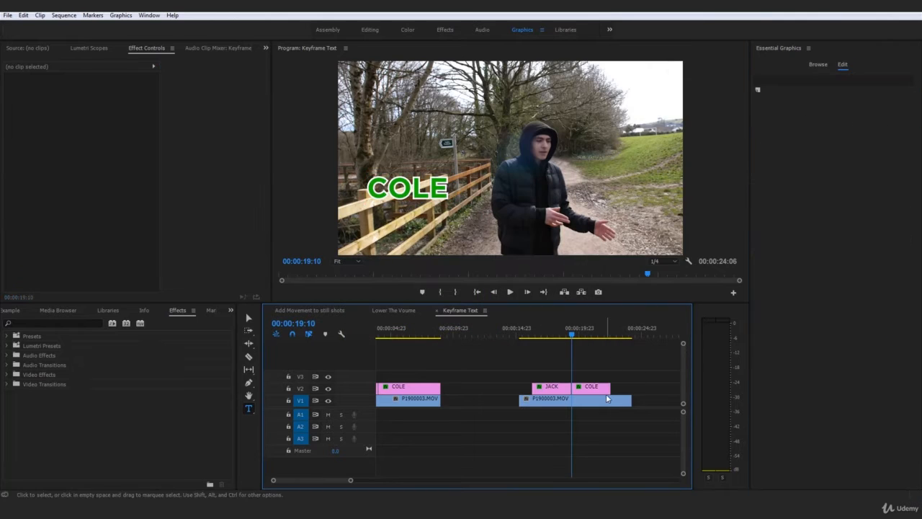
# Move the green title beside the man's outstretched hand and shift its anchor point to the lettering's lower-left end near that hand.
pyautogui.click(604, 388)
pyautogui.press('v')
pyautogui.moveTo(416, 193); pyautogui.dragTo(632, 203)
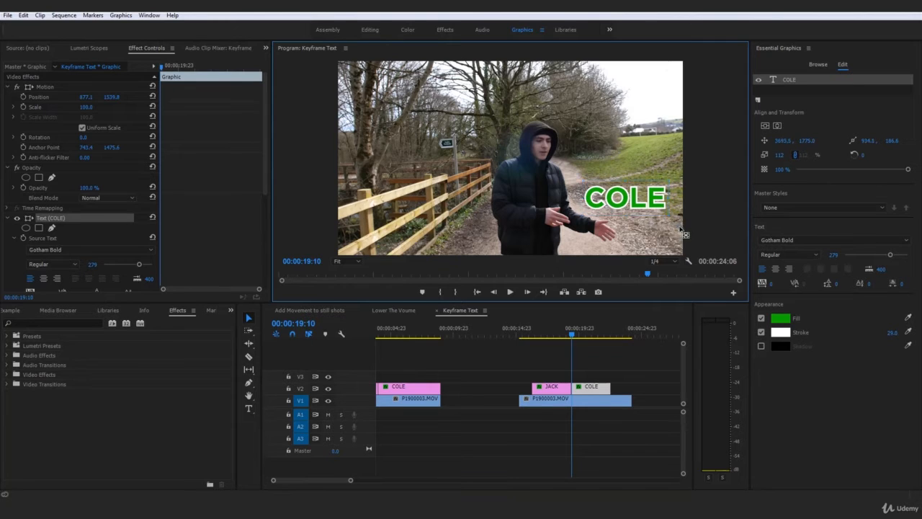
pyautogui.moveTo(681, 227); pyautogui.dragTo(607, 238)
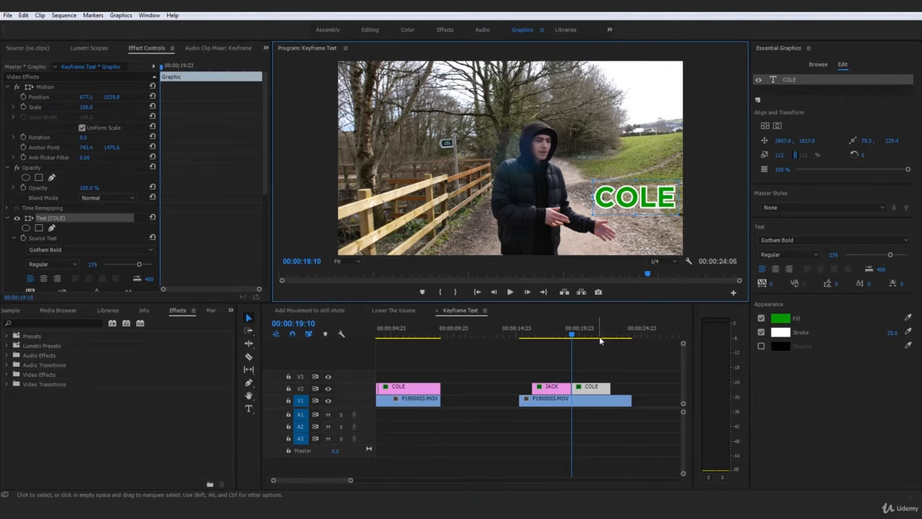
# Step back and forth through the frames around 00:00:19:10 to examine the hand gesture against the title's appearance.
pyautogui.press('Left')
pyautogui.press('Right')
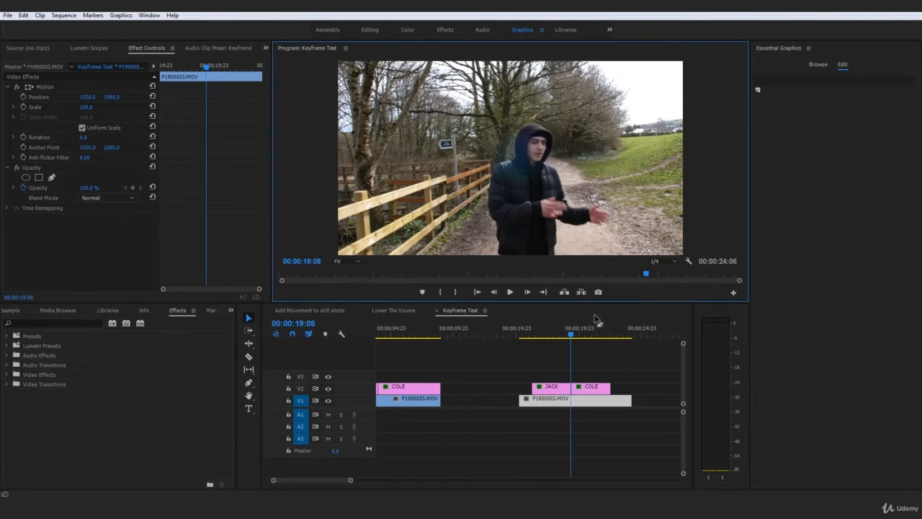
pyautogui.press('Left')
pyautogui.press('Left')
pyautogui.press('Left')
pyautogui.press('Left')
pyautogui.press('Left')
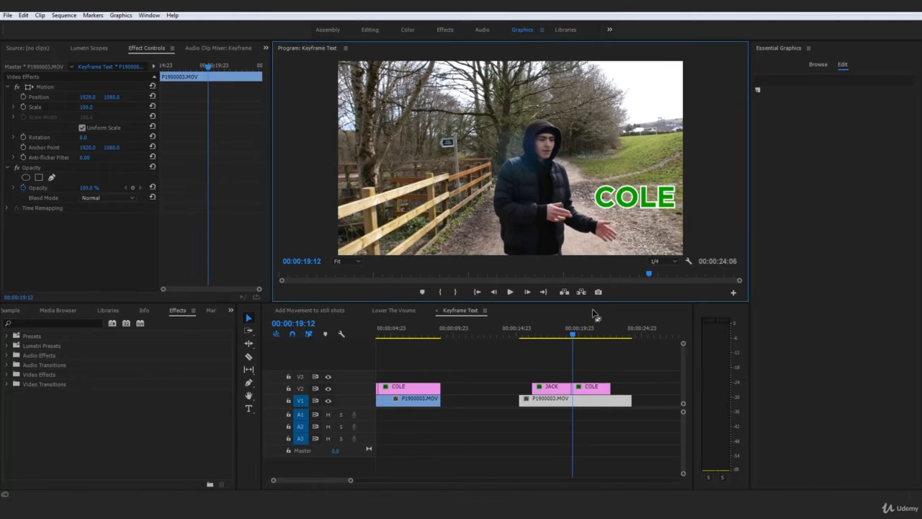
pyautogui.press('Right')
pyautogui.press('Right')
pyautogui.press('Right')
pyautogui.press('Right')
pyautogui.press('Right')
pyautogui.press('Right')
pyautogui.press('Right')
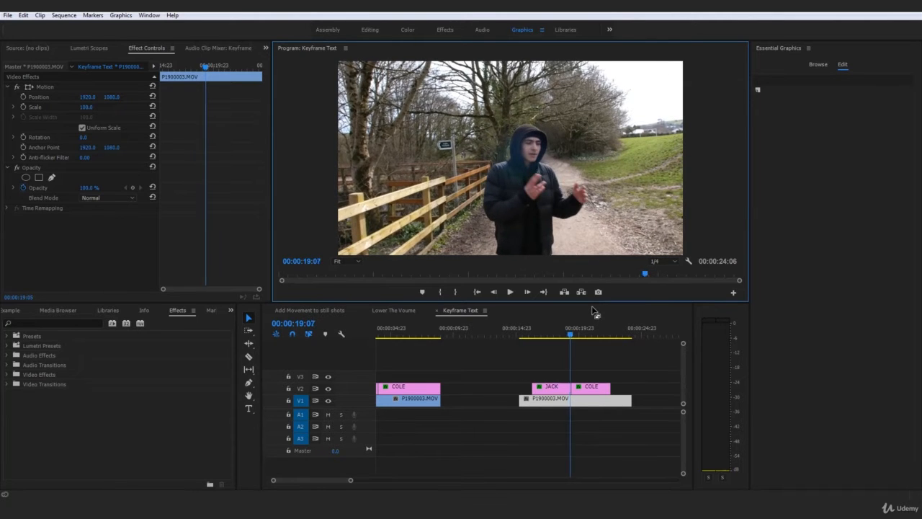
pyautogui.press('Right')
pyautogui.press('Right')
pyautogui.press('Right')
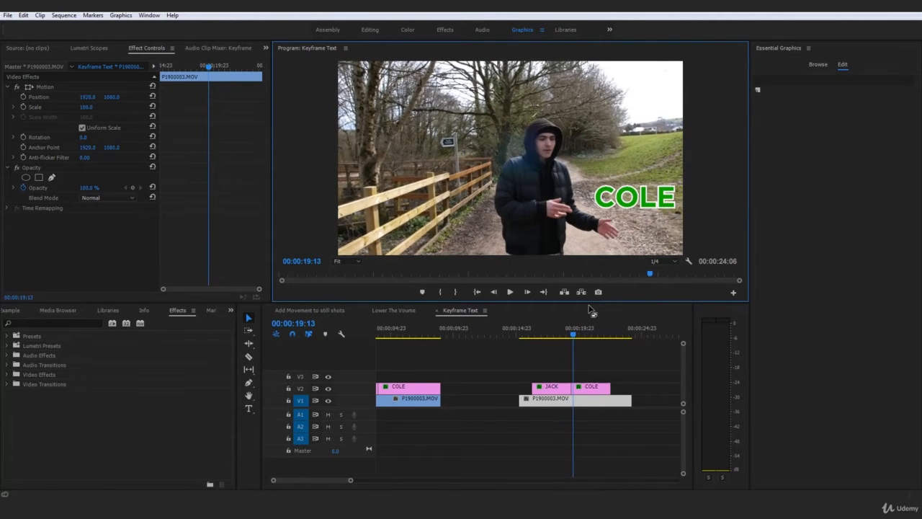
# At 00:00:19:15, nudge the green title slightly upward and add Scale and Position keyframes for its full-size pose.
pyautogui.click(632, 198)
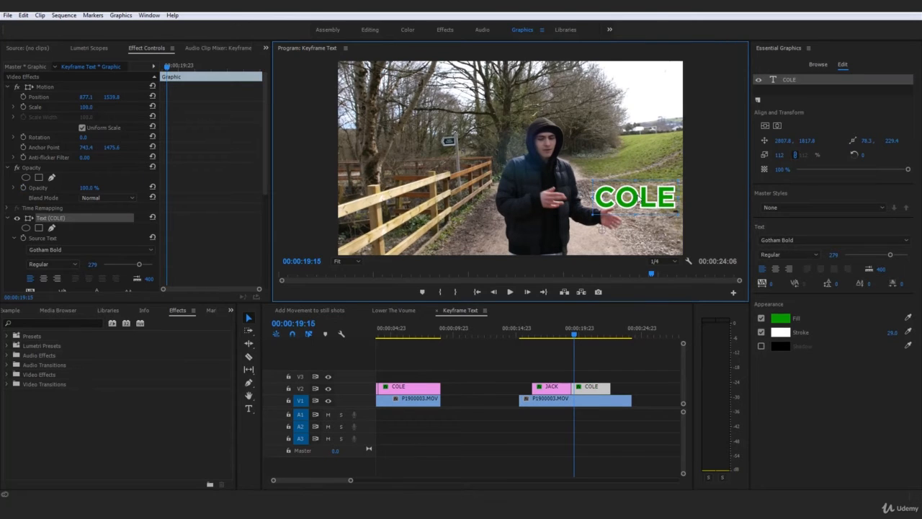
pyautogui.moveTo(638, 199); pyautogui.dragTo(640, 194)
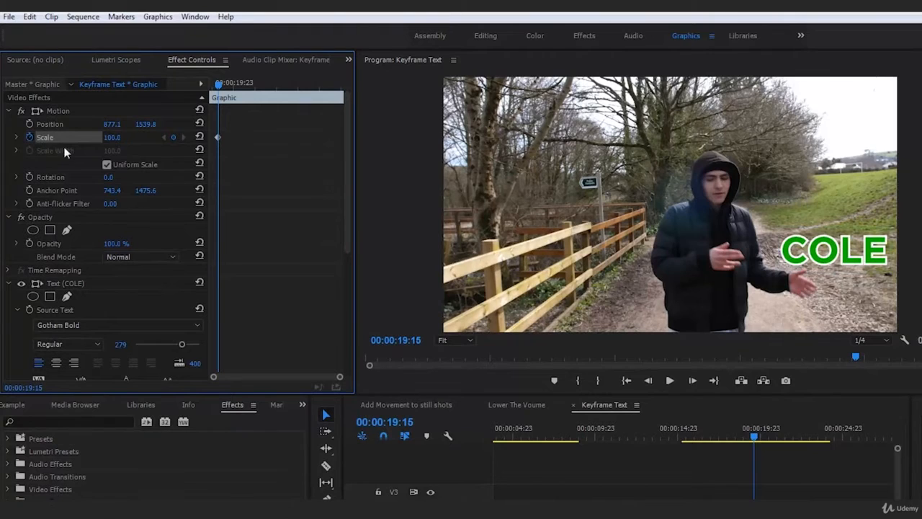
pyautogui.click(29, 124)
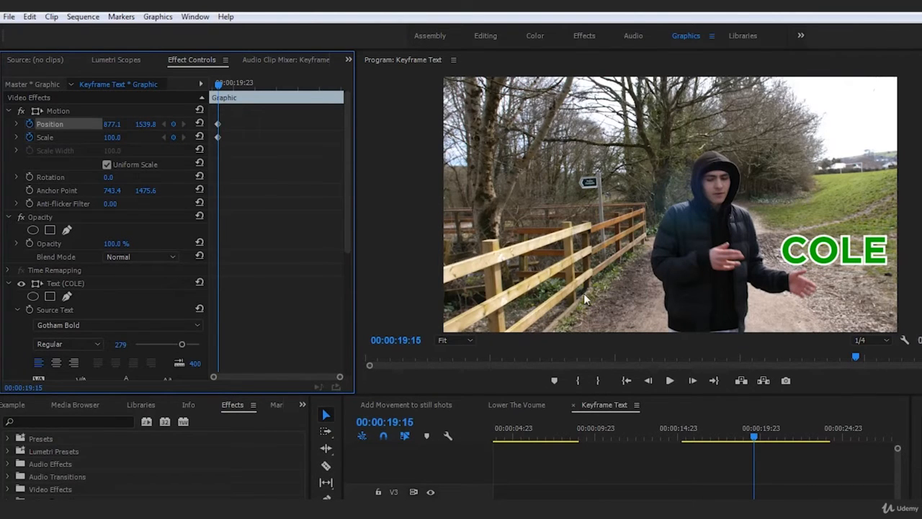
# Set the green title's Scale to 50 at its first frame, 00:00:19:10.
pyautogui.click(648, 381)
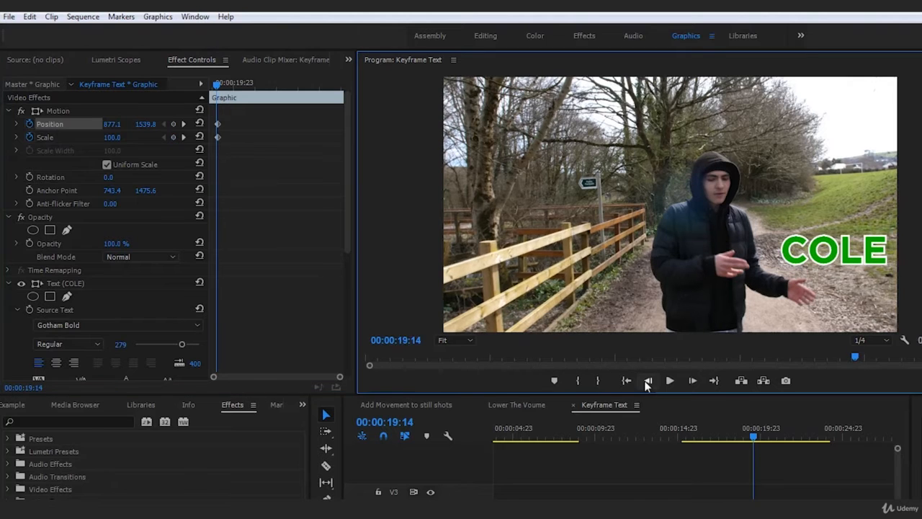
pyautogui.click(648, 381)
pyautogui.click(647, 381)
pyautogui.click(648, 381)
pyautogui.click(648, 381)
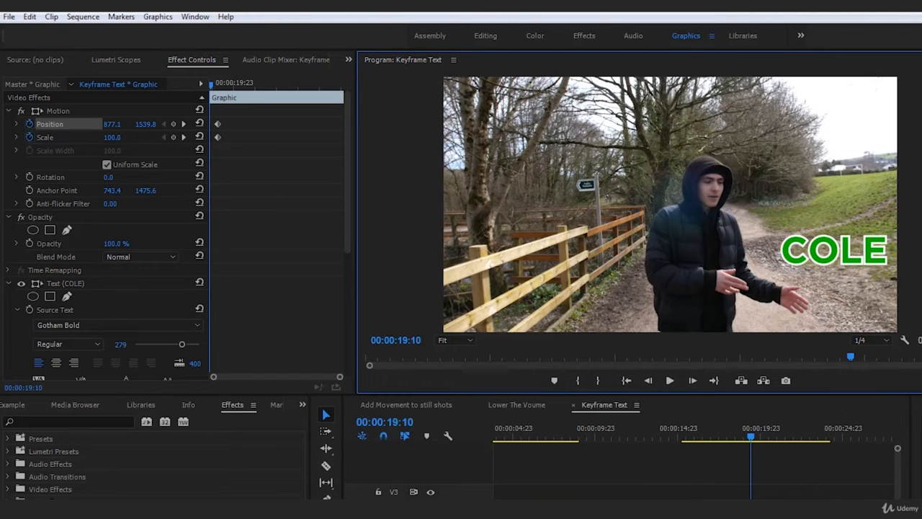
pyautogui.scroll(3, 695, 461)
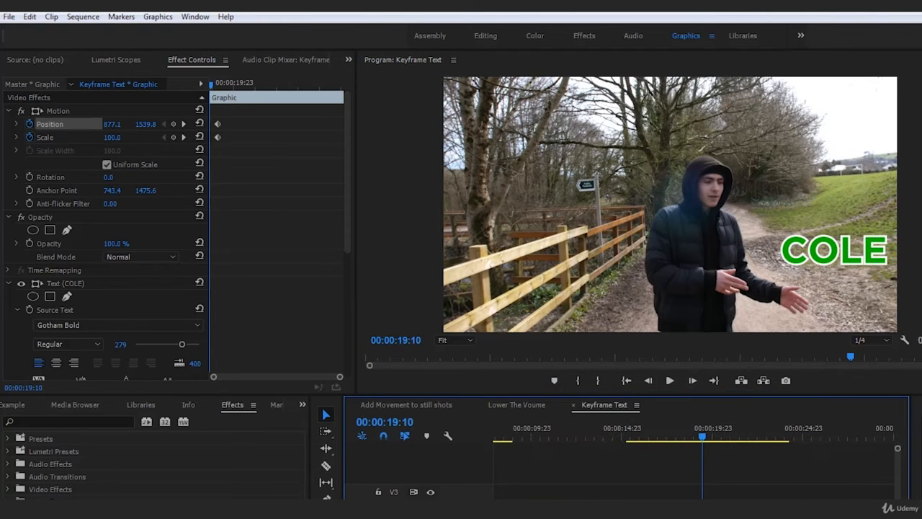
pyautogui.click(60, 137)
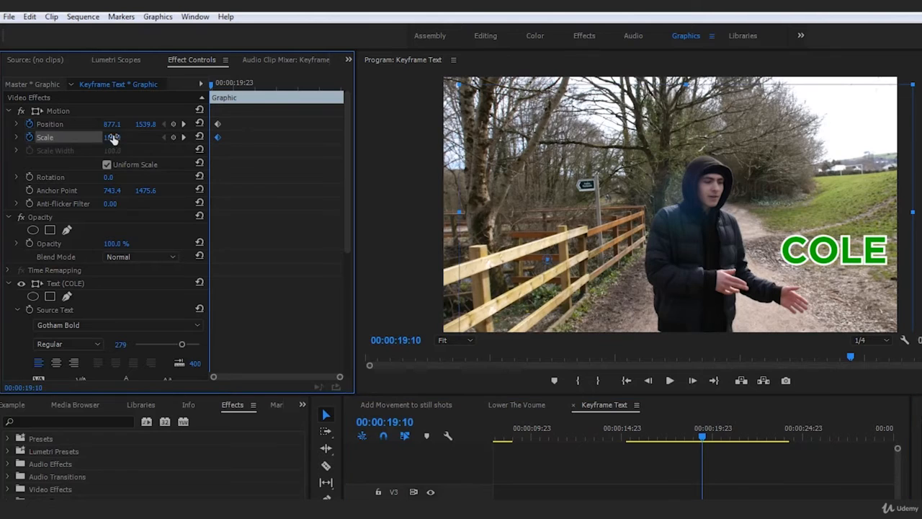
pyautogui.write('50')
pyautogui.press('Return')
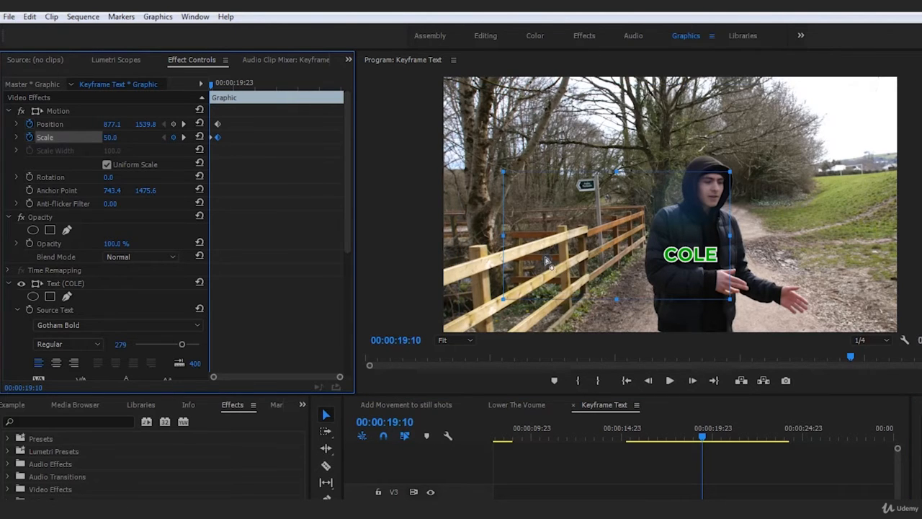
# At 00:00:19:10, place the green title and its Motion anchor point on the man's outstretched hand, and bring its starting Scale down to 0.
pyautogui.moveTo(696, 268); pyautogui.dragTo(801, 302)
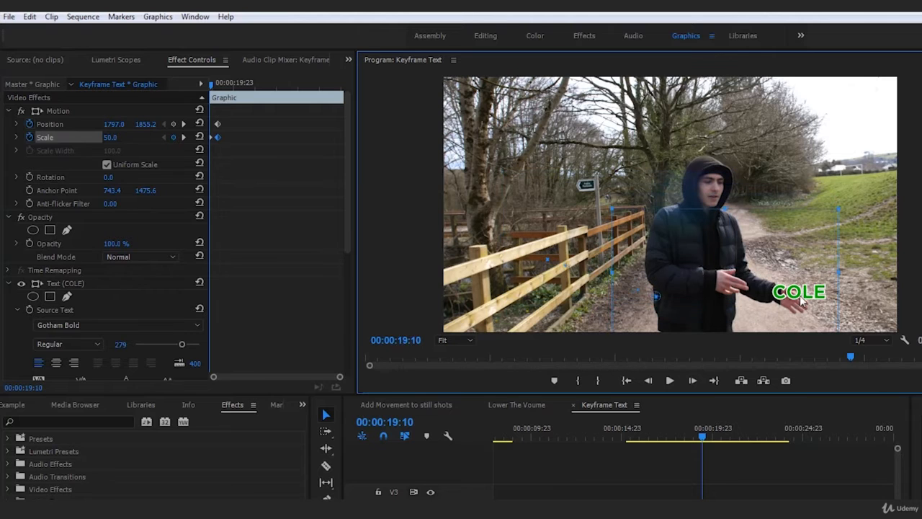
pyautogui.moveTo(729, 297); pyautogui.dragTo(750, 299)
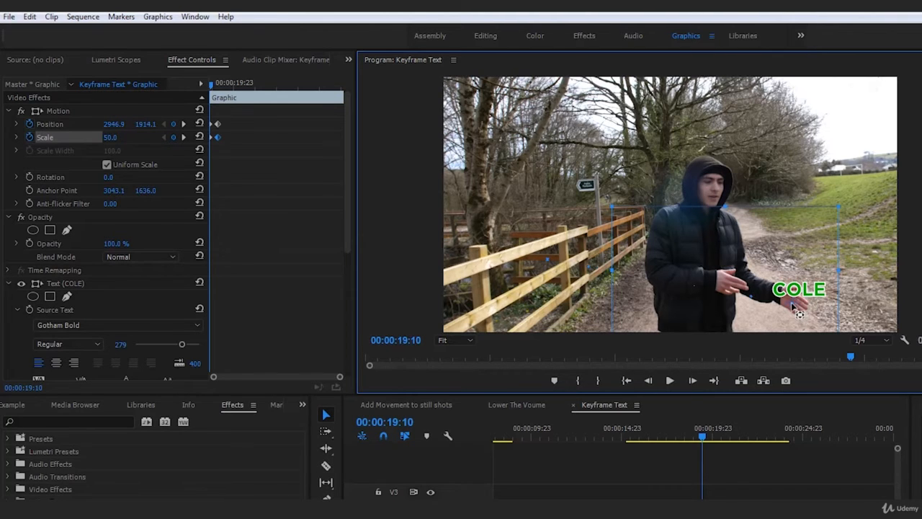
pyautogui.click(119, 137)
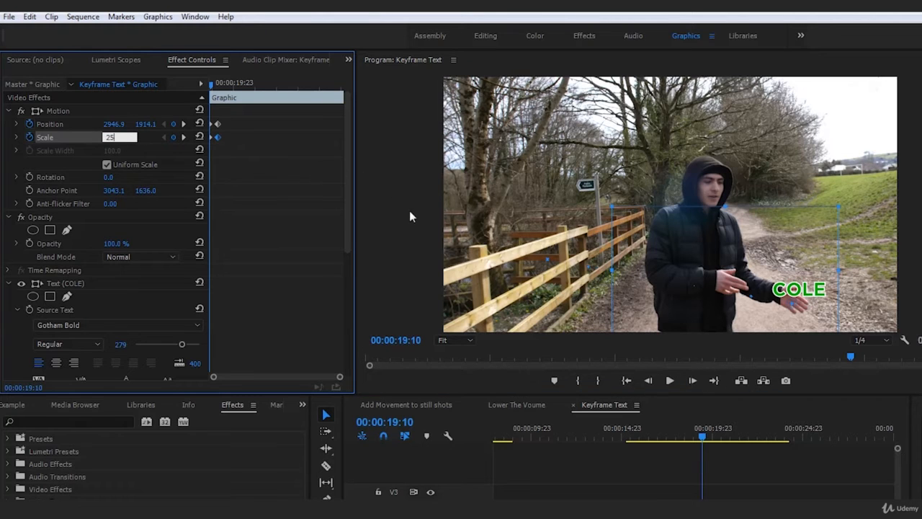
pyautogui.write('25')
pyautogui.press('Return')
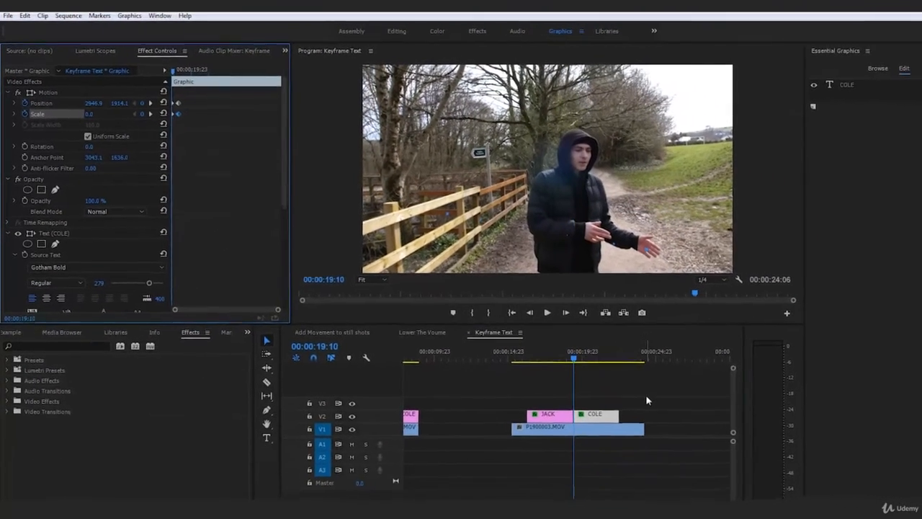
# Play the green title's pop-out animation from 00:00:19:10 to check its movement.
pyautogui.click(809, 482)
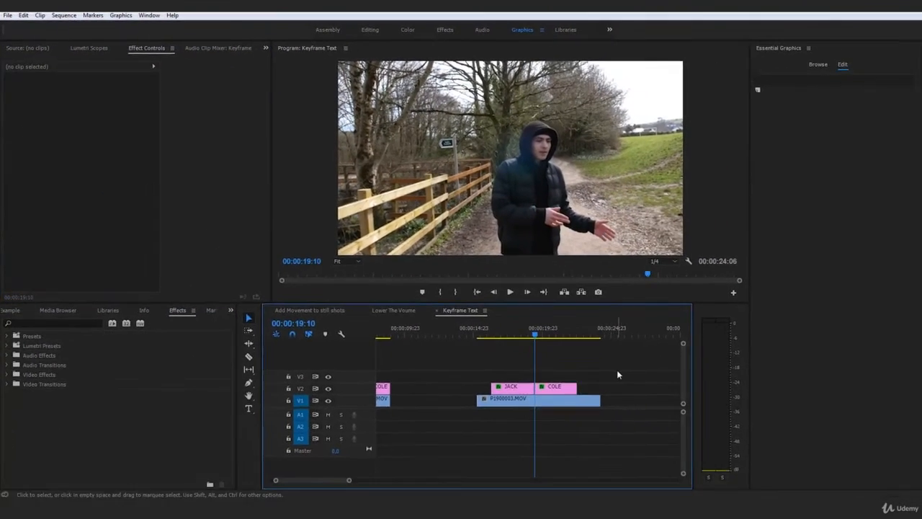
pyautogui.press('space')
pyautogui.press('space')
# At the 00:00:19:15 keyframe, reset the green title's Position to 3166.1, 1655.8 so it sits beside the outstretched hand.
pyautogui.click(561, 389)
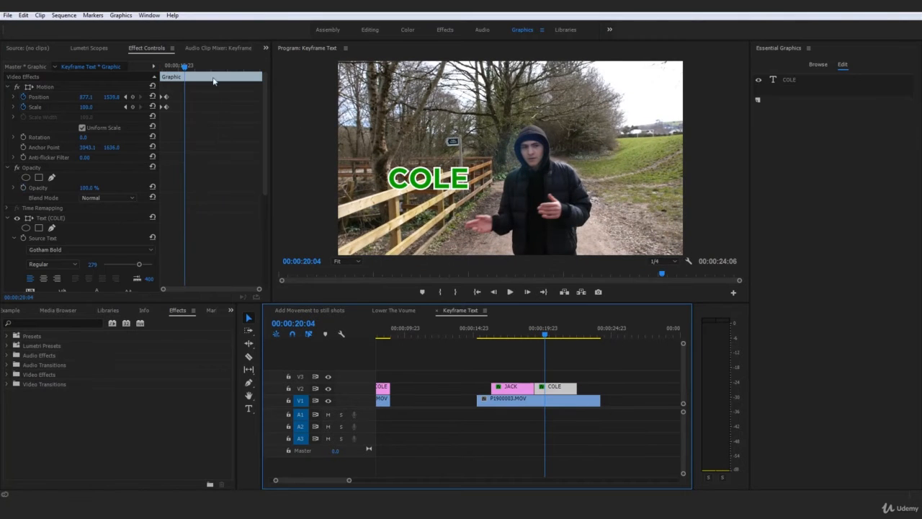
pyautogui.click(170, 67)
pyautogui.click(453, 189)
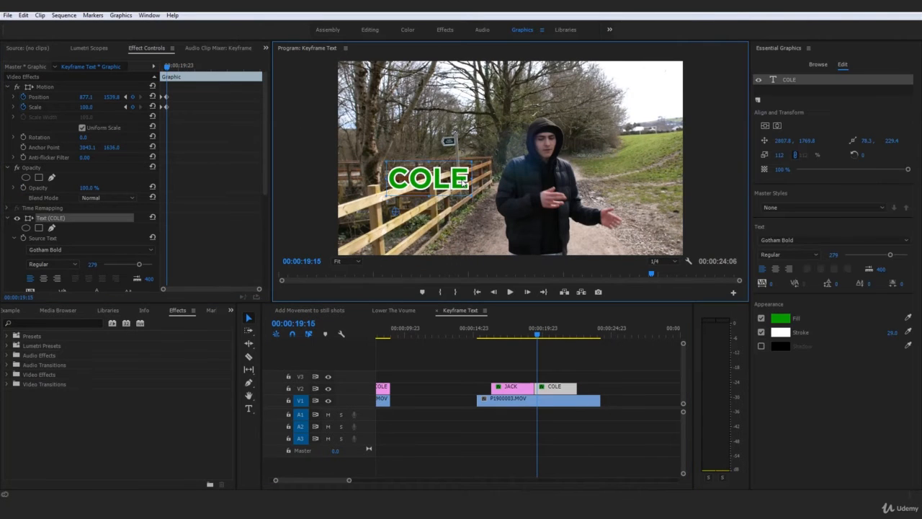
pyautogui.click(43, 97)
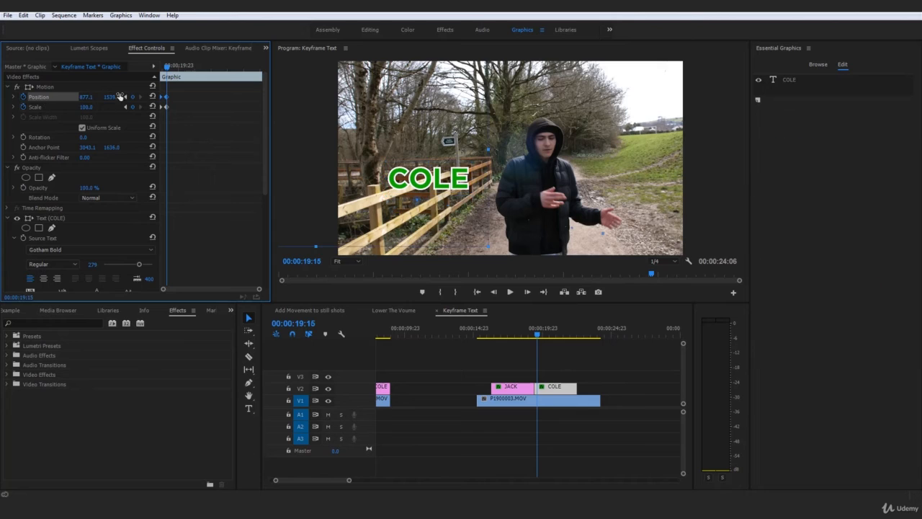
pyautogui.moveTo(113, 97)
pyautogui.mouseDown()
pyautogui.moveTo(99, 98)
pyautogui.moveTo(198, 98)
pyautogui.moveTo(112, 98)
pyautogui.mouseUp()
pyautogui.hotkey('ctrl', 'z')
# Play back the section around 00:00:19:10 to 00:00:21:05 repeatedly to check the green title's timing against the gestures.
pyautogui.press('space')
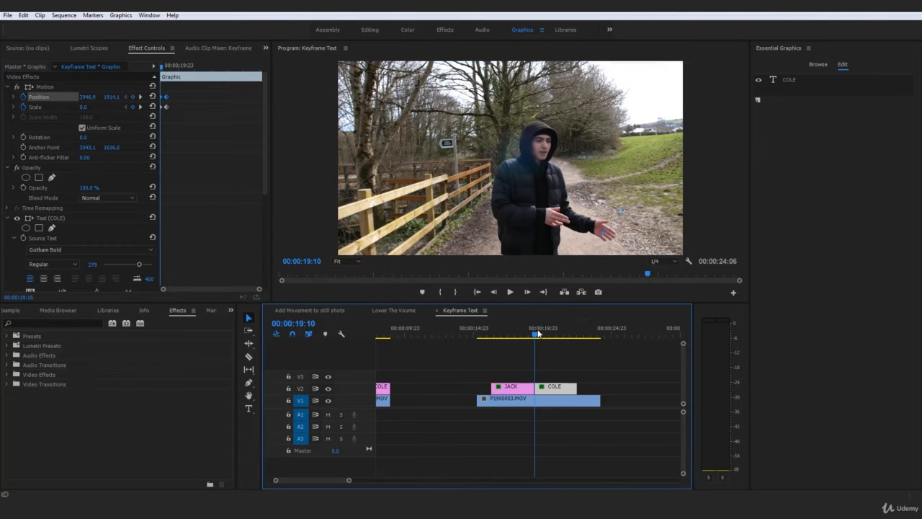
pyautogui.click(590, 363)
pyautogui.click(542, 400)
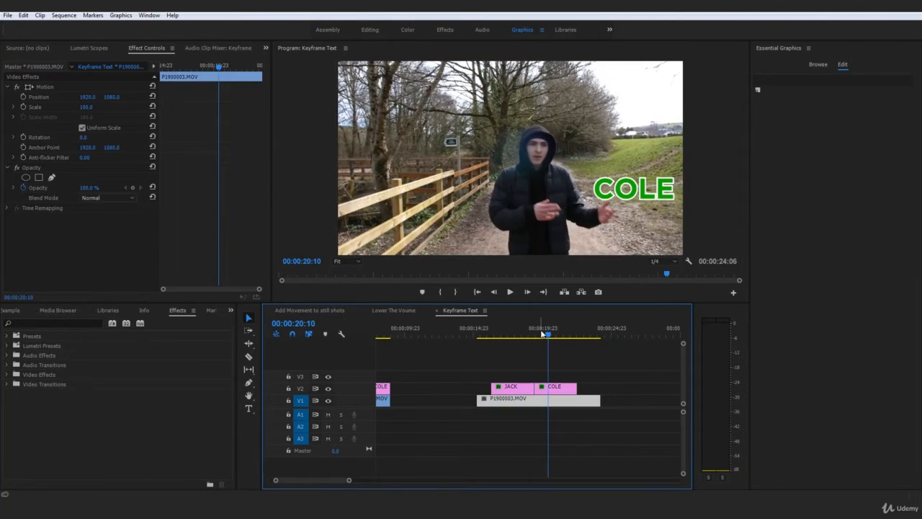
pyautogui.click(536, 334)
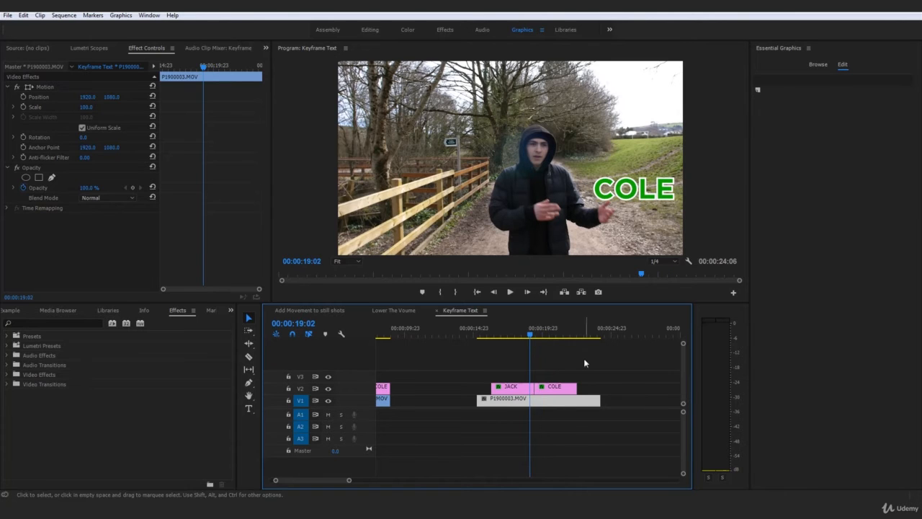
pyautogui.click(584, 357)
pyautogui.press('space')
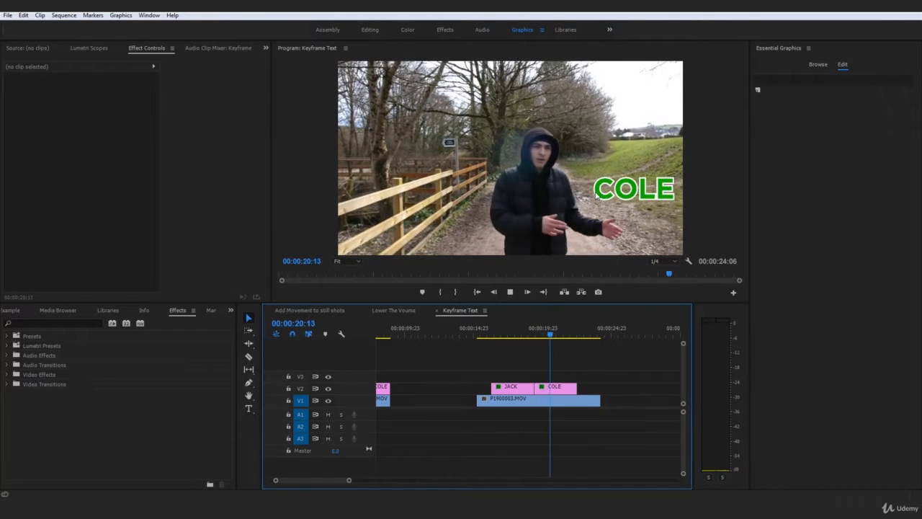
pyautogui.click(547, 400)
pyautogui.click(535, 334)
pyautogui.press('space')
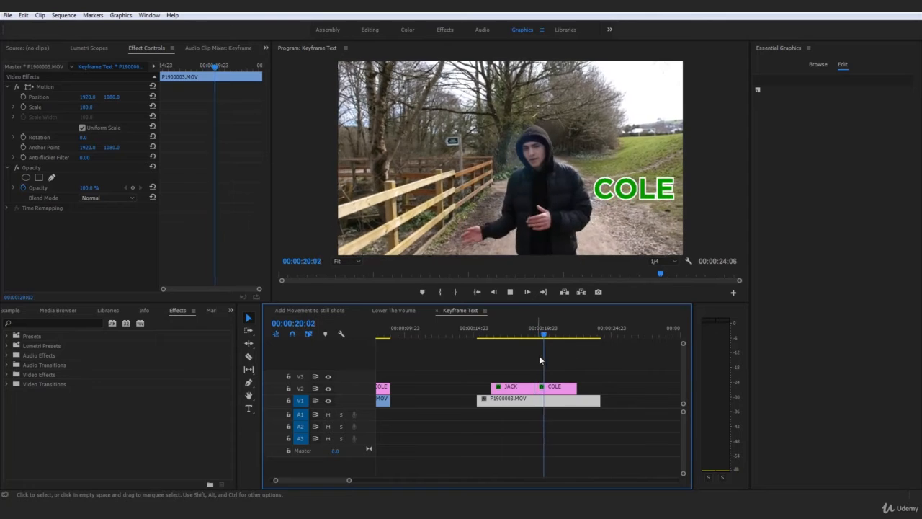
pyautogui.click(525, 334)
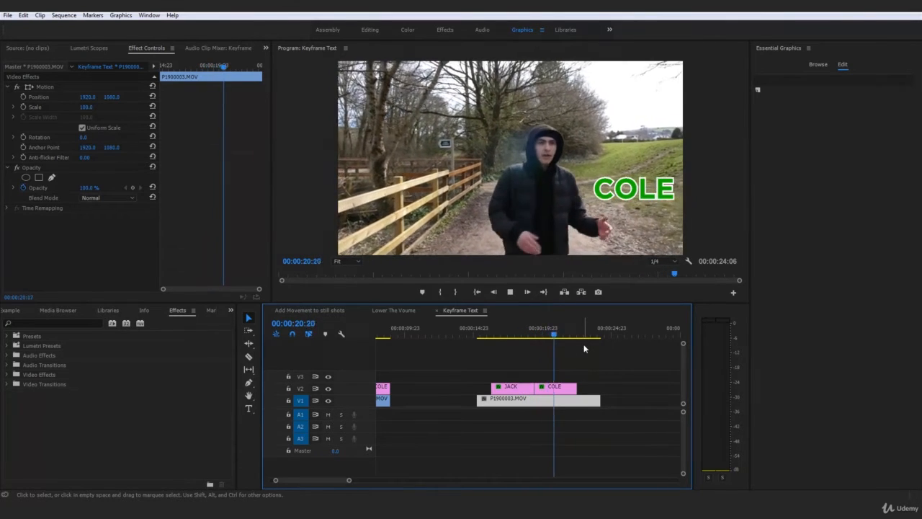
pyautogui.moveTo(560, 335); pyautogui.dragTo(545, 336)
pyautogui.click(579, 356)
pyautogui.press('space')
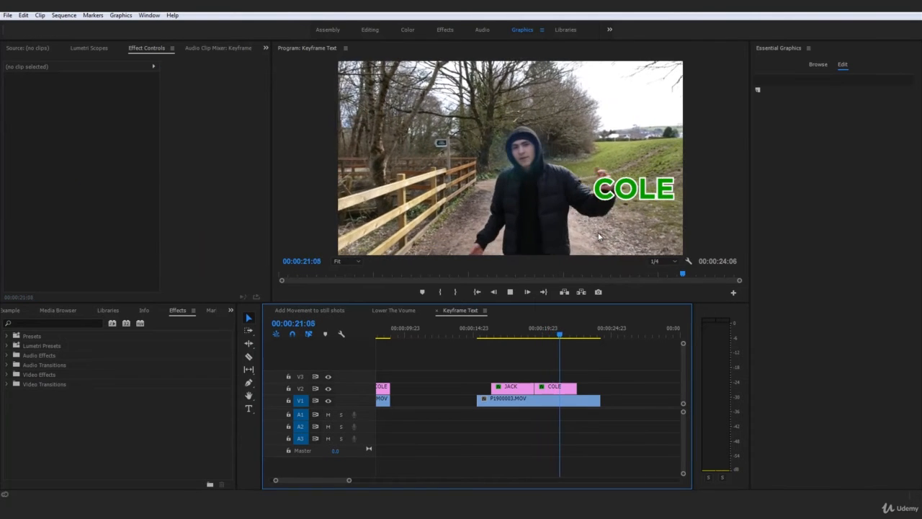
pyautogui.click(598, 235)
# Add Scale and Position keyframes to the green title at 00:00:20:23 to hold its full-size pose.
pyautogui.moveTo(563, 335); pyautogui.dragTo(556, 336)
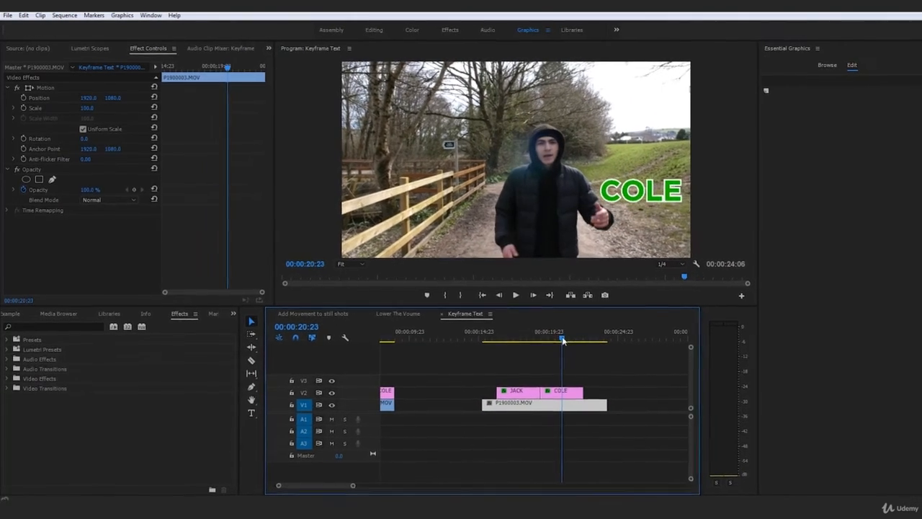
pyautogui.click(571, 398)
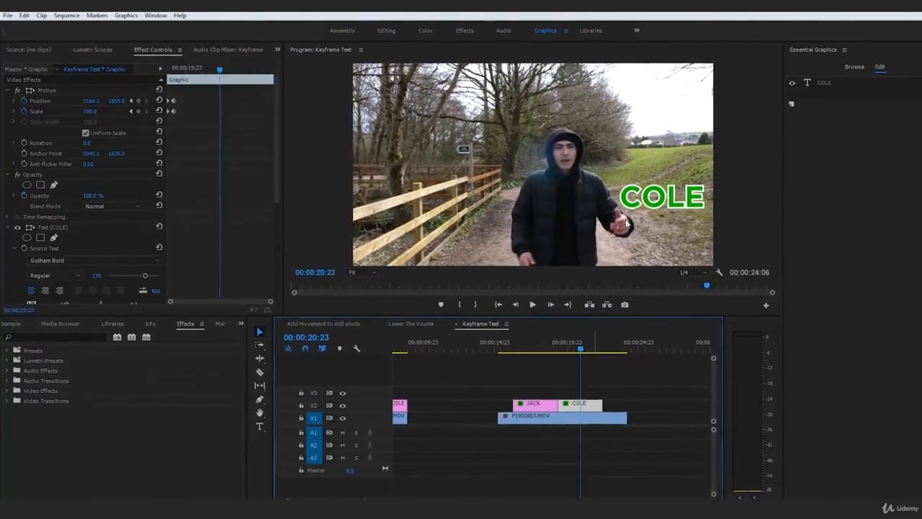
pyautogui.click(140, 113)
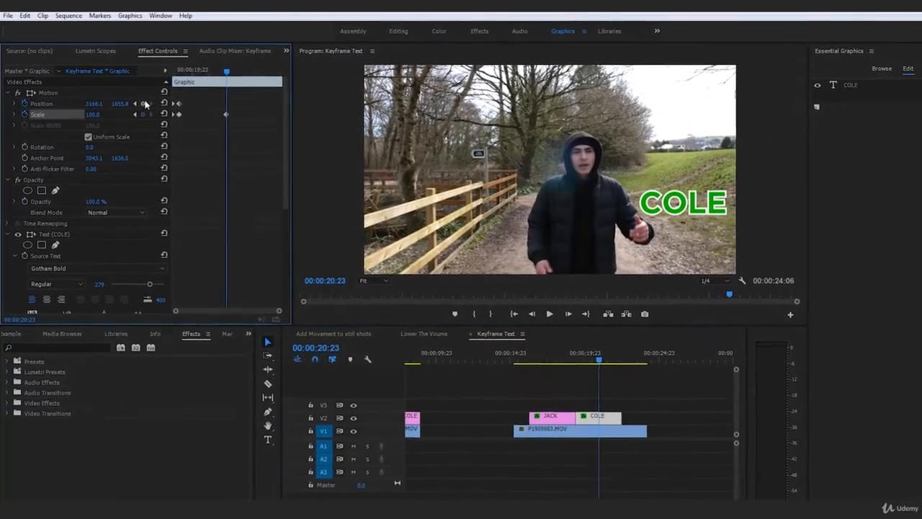
pyautogui.click(140, 102)
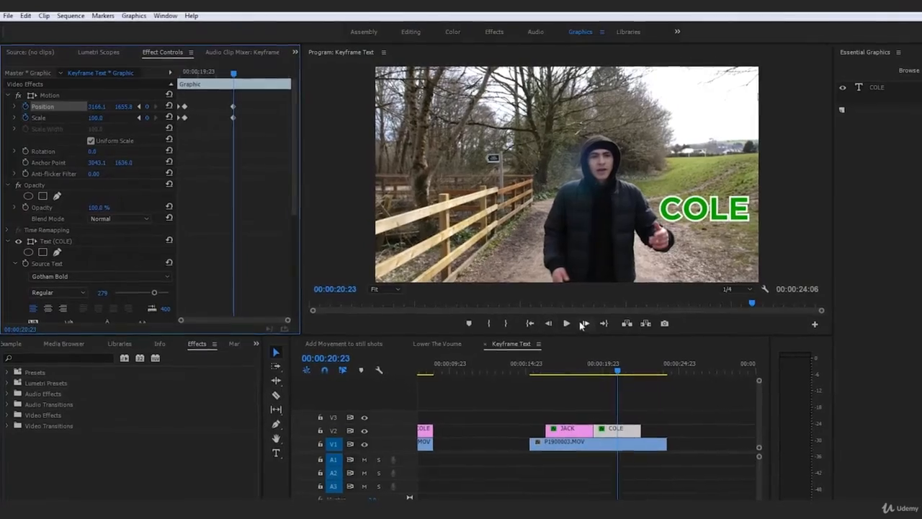
# At 00:00:21:05, set the green title's Scale to 50 and move it onto the raised hand at Position 2888.0, 1441.9.
pyautogui.click(577, 319)
pyautogui.click(577, 319)
pyautogui.click(577, 319)
pyautogui.click(577, 319)
pyautogui.click(577, 319)
pyautogui.click(592, 328)
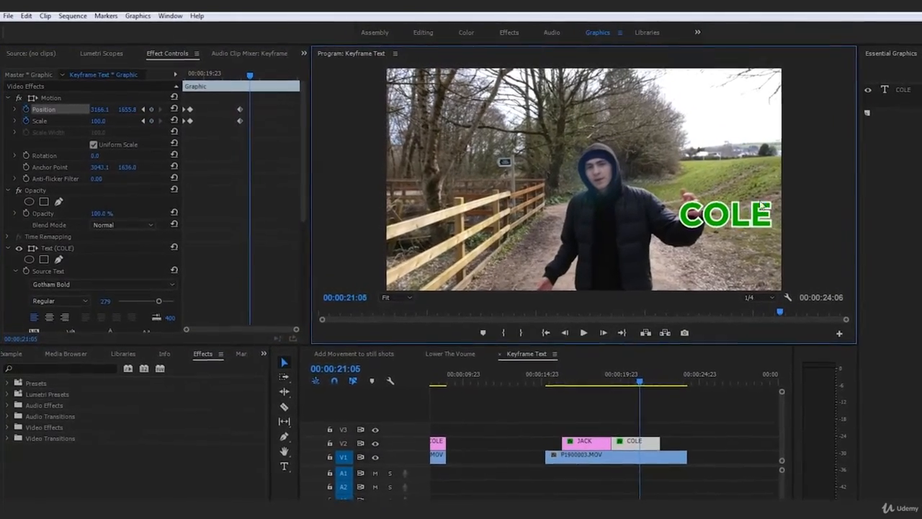
pyautogui.click(98, 123)
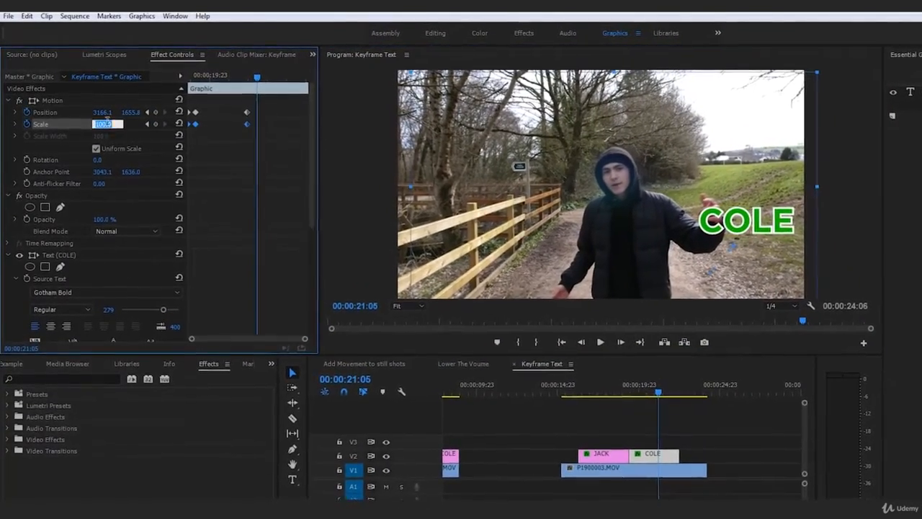
pyautogui.write('50')
pyautogui.press('Return')
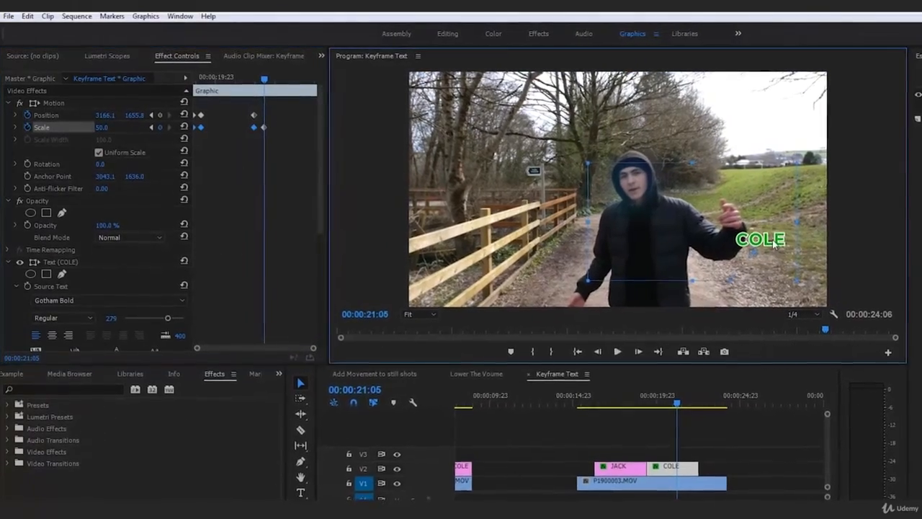
pyautogui.moveTo(763, 241); pyautogui.dragTo(754, 224)
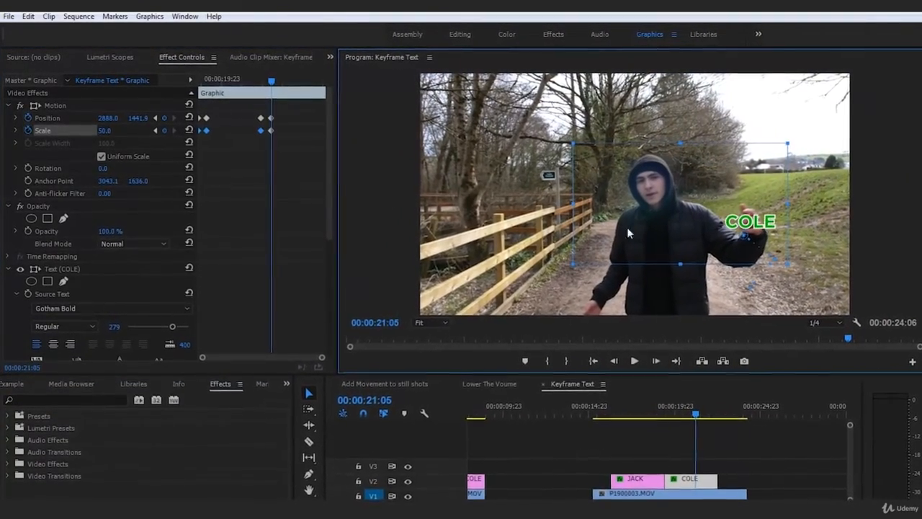
# Shrink the green title to Scale 25, align it with the hand at Position 2909.4, 1377.8, and reduce its Scale to 0.
pyautogui.click(106, 128)
pyautogui.write('25')
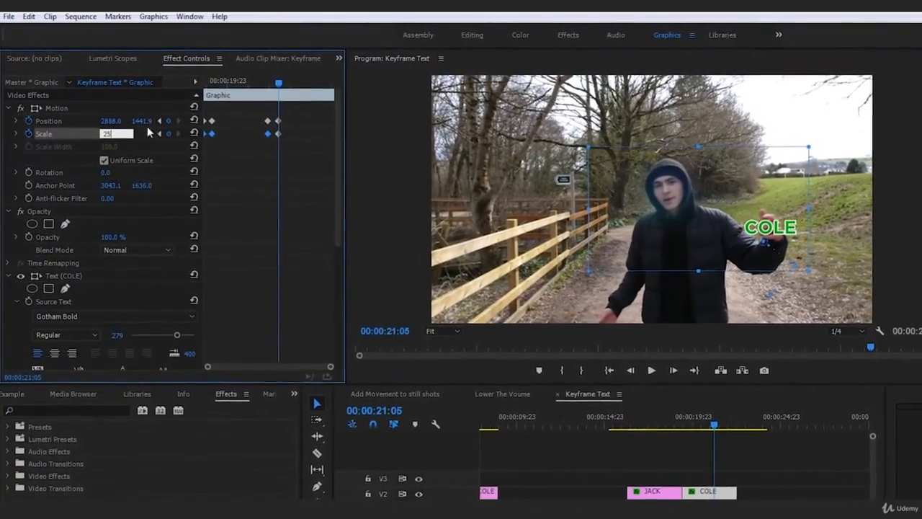
pyautogui.press('Return')
pyautogui.moveTo(784, 248); pyautogui.dragTo(787, 241)
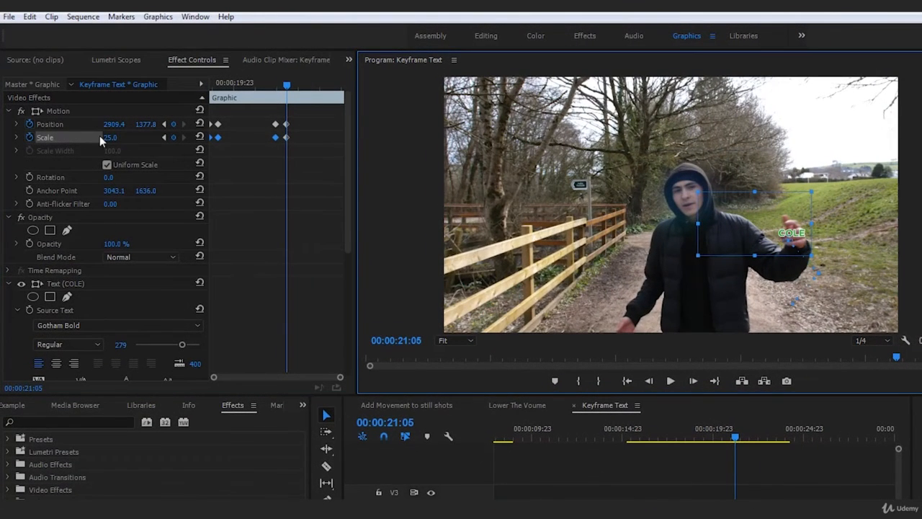
pyautogui.click(124, 135)
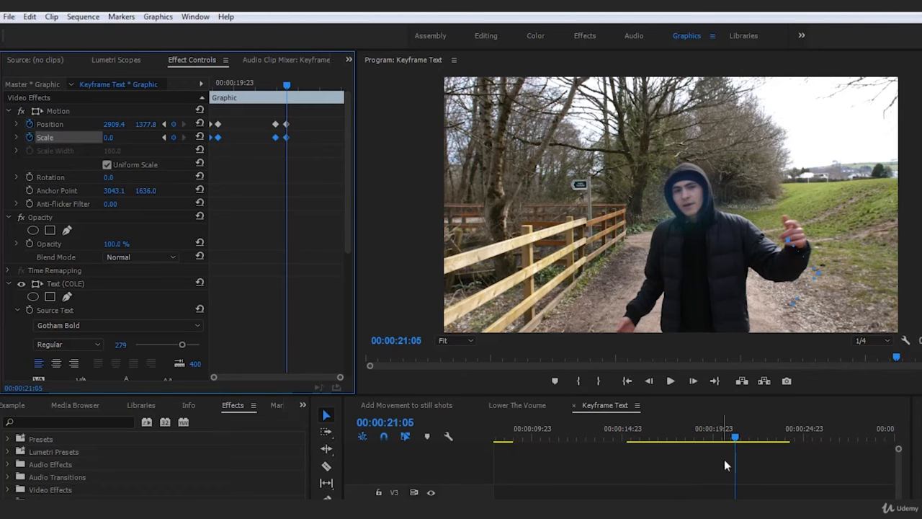
# Keyframe the green title's Opacity to 0% at 00:00:19:10 and 100% at 00:00:19:15 and 00:00:20:23.
pyautogui.click(220, 84)
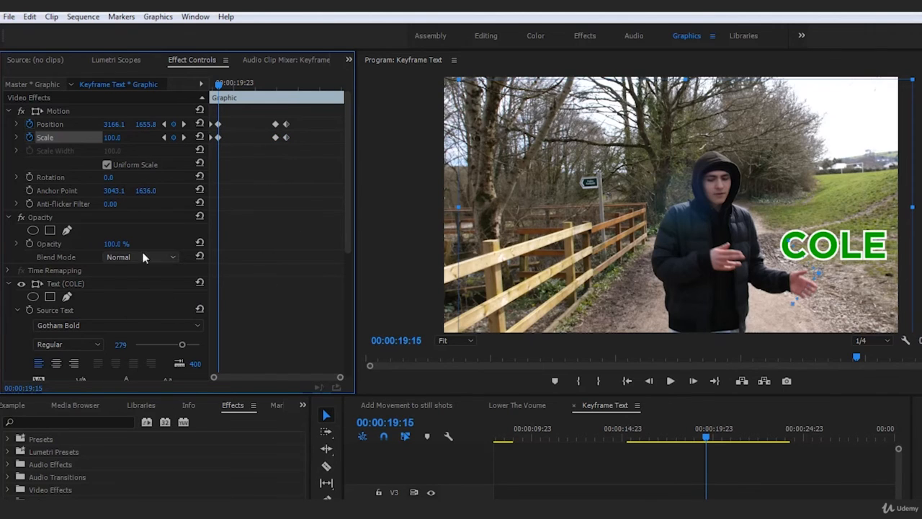
pyautogui.click(30, 243)
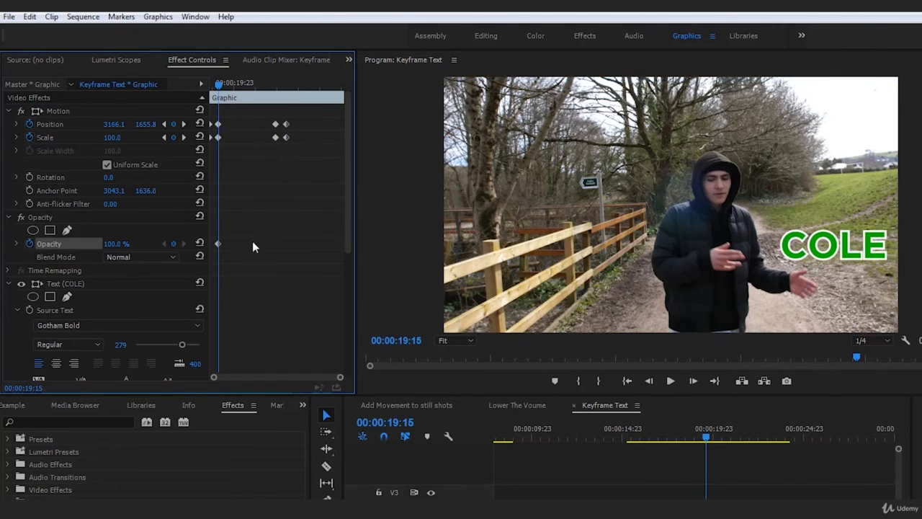
pyautogui.moveTo(220, 84); pyautogui.dragTo(211, 85)
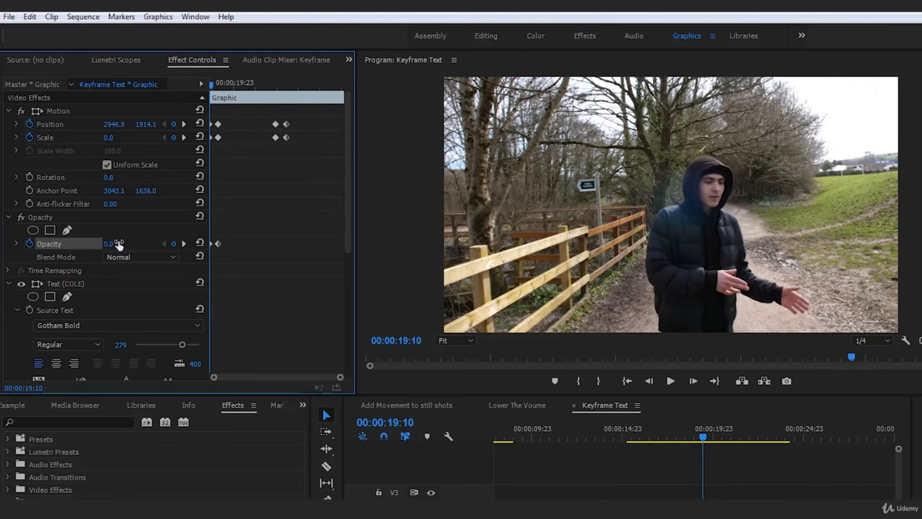
pyautogui.click(278, 93)
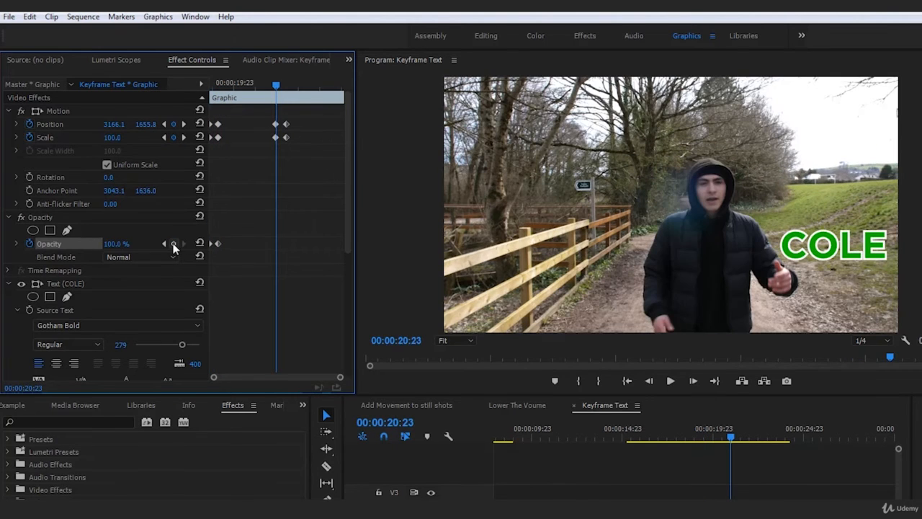
pyautogui.click(287, 87)
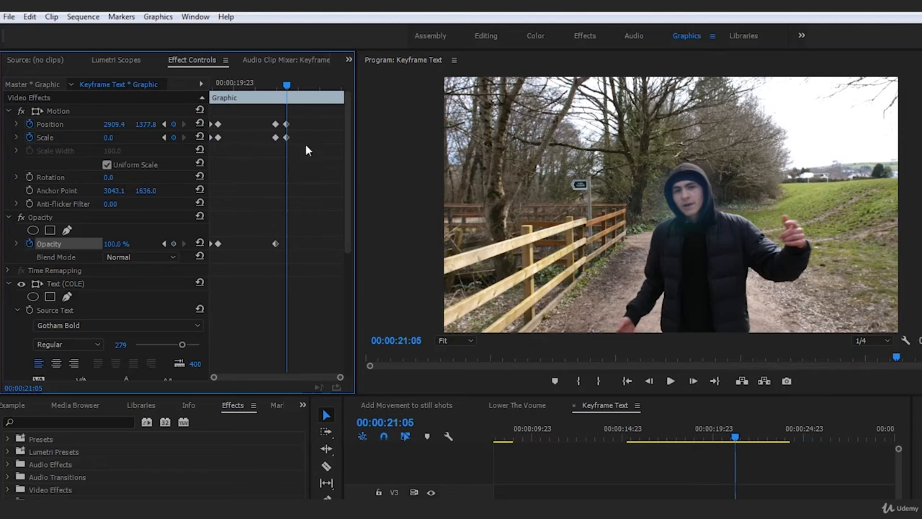
# Mark the second clip's range with an In point at 00:00:15:06 and an Out point at 00:00:24:06.
pyautogui.click(737, 448)
pyautogui.click(623, 431)
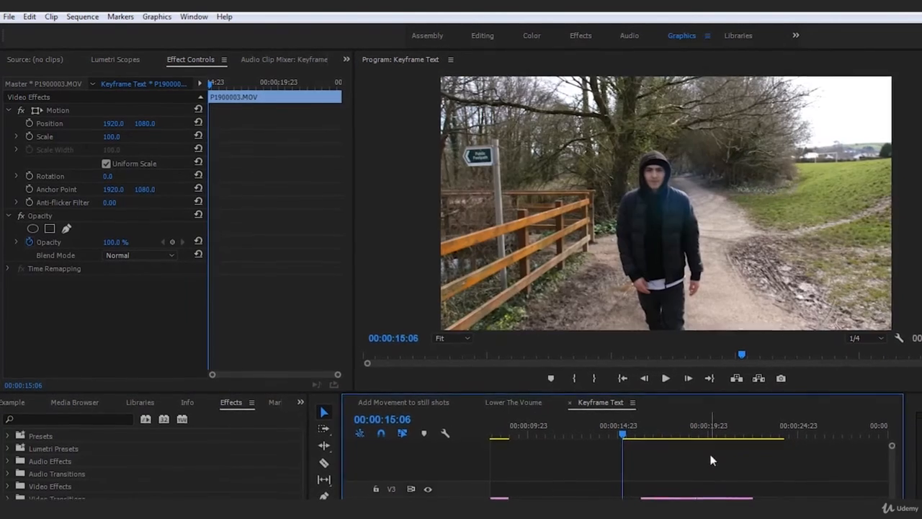
pyautogui.press('i')
pyautogui.click(782, 429)
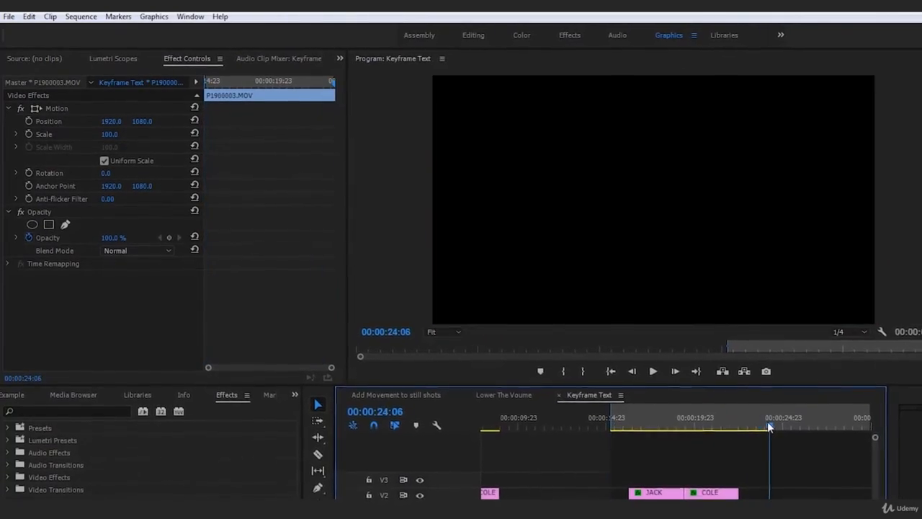
pyautogui.press('o')
# Render the marked In to Out range, with the playhead at 00:00:15:06.
pyautogui.click(610, 428)
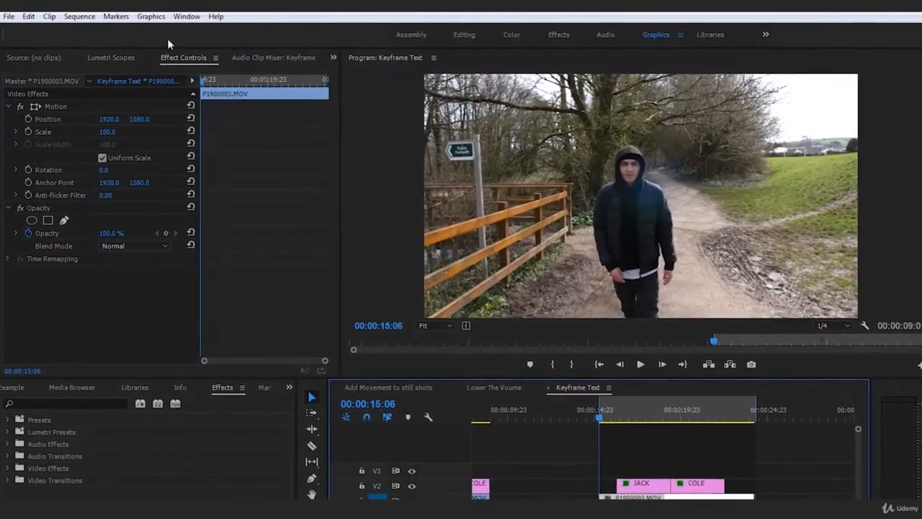
pyautogui.click(79, 16)
pyautogui.click(101, 60)
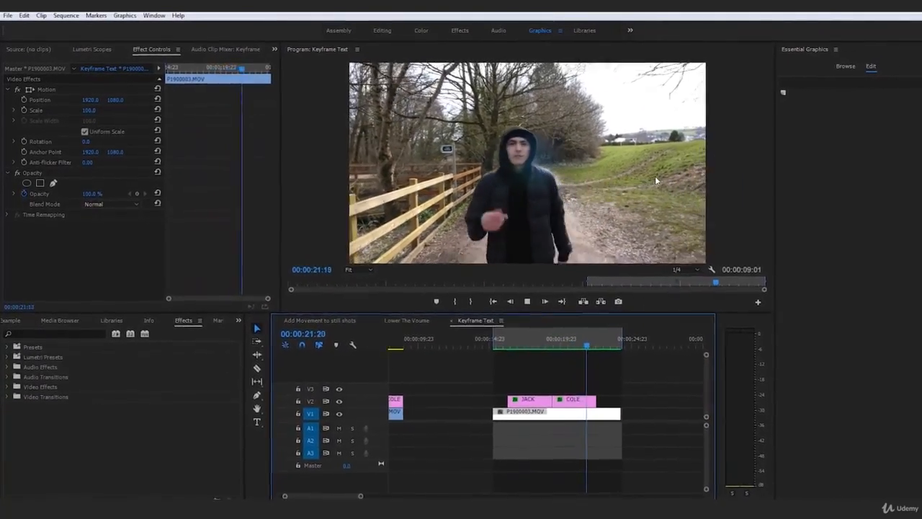
# Play the rendered section again from 00:00:15:06 to review both title animations.
pyautogui.click(494, 341)
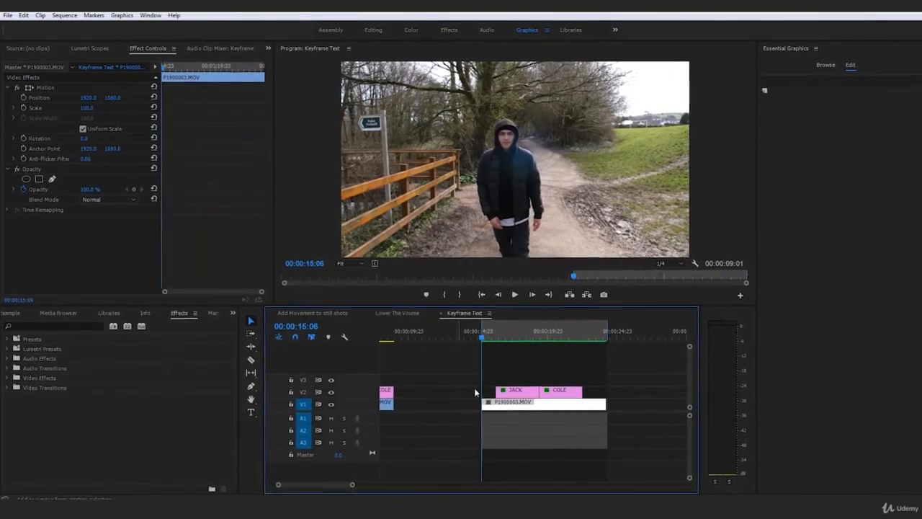
pyautogui.moveTo(352, 484); pyautogui.dragTo(417, 484)
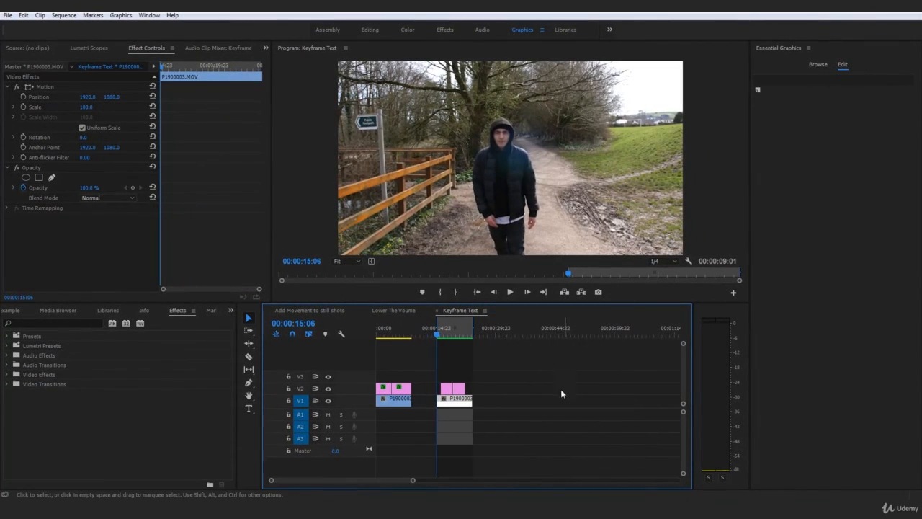
pyautogui.click(562, 394)
pyautogui.press('space')
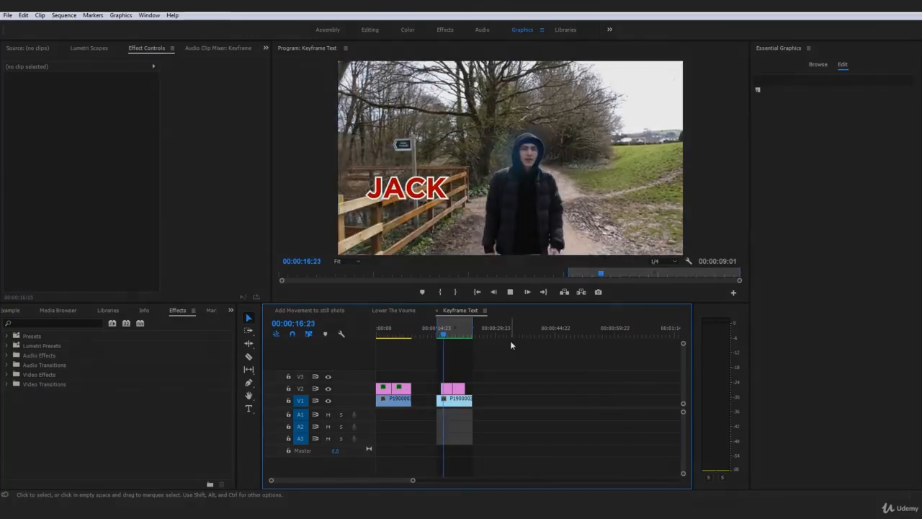